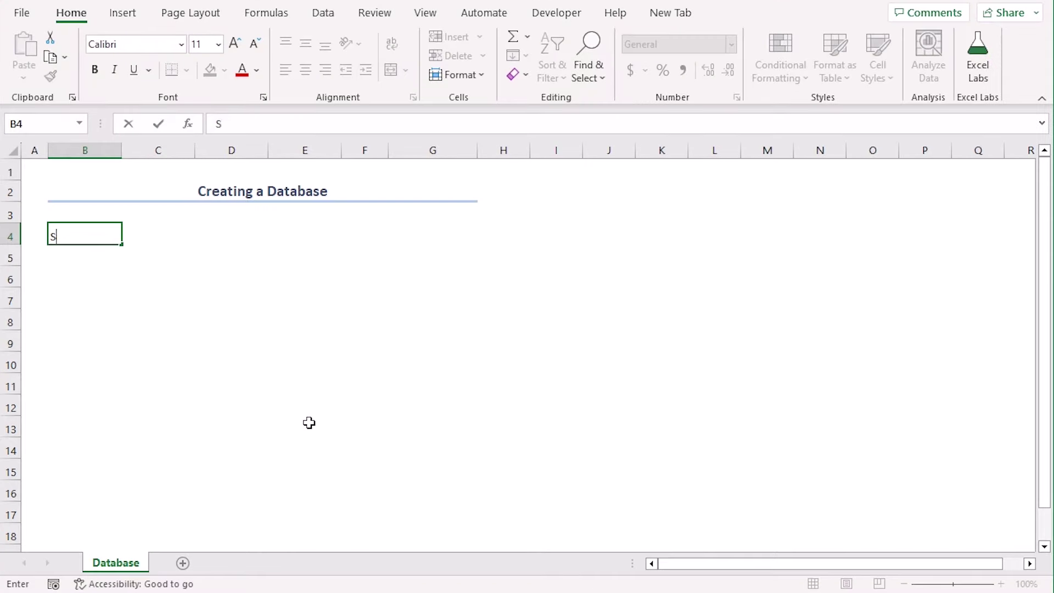
# Step: Enter the headers Std. ID, Std. Name, State, Age and Department across row 4
pyautogui.press('Tab')
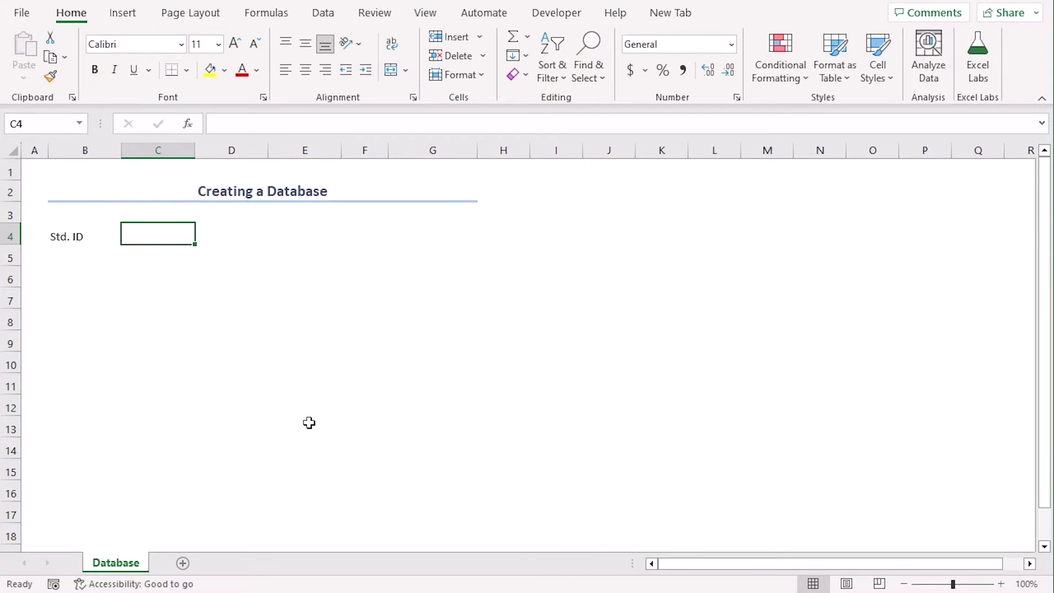
pyautogui.write('Std')
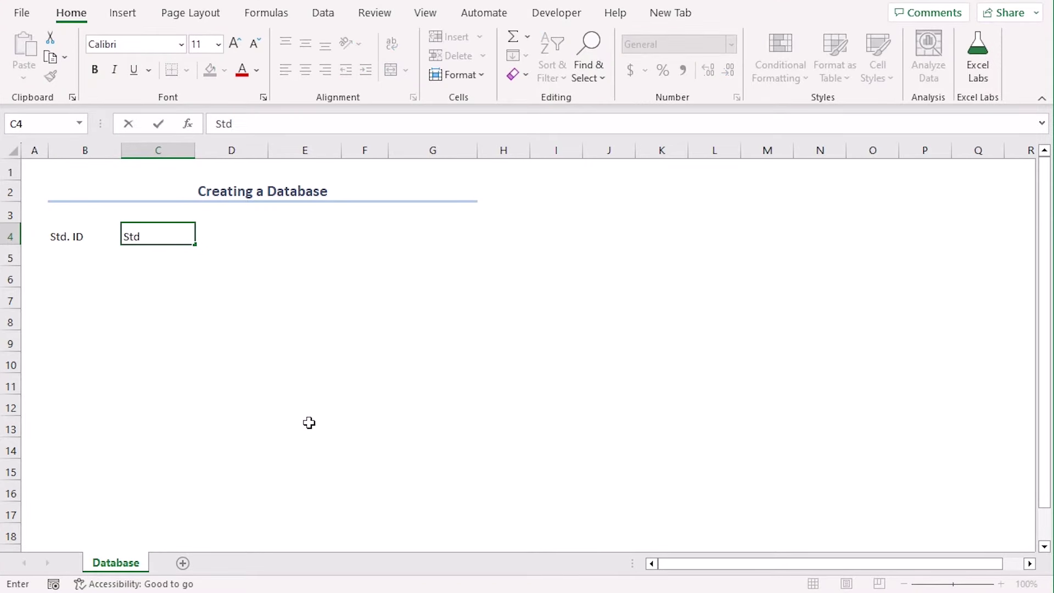
pyautogui.write('. Name')
pyautogui.press('Tab')
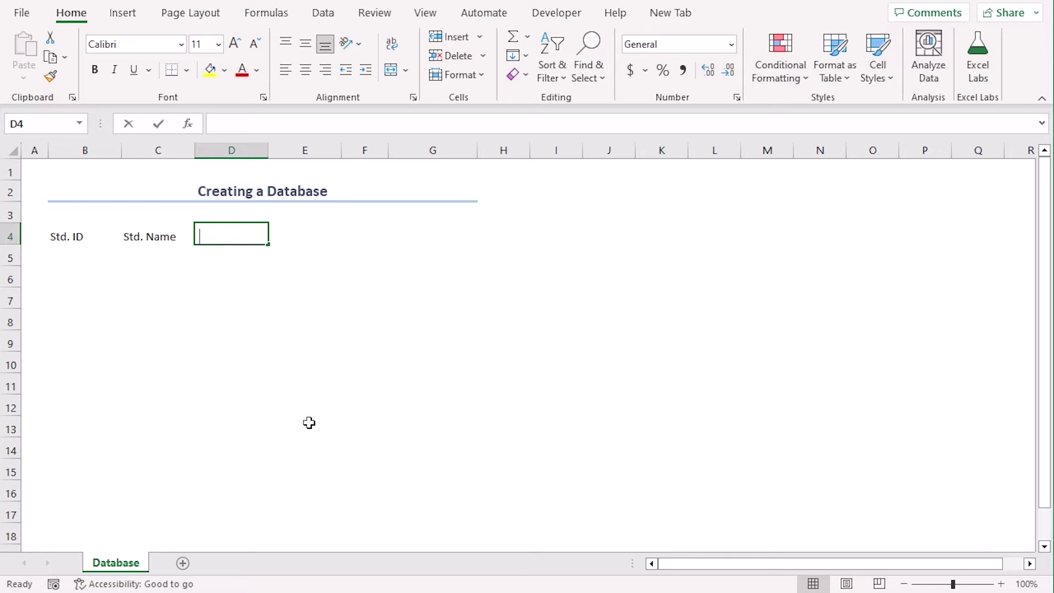
pyautogui.write('State')
pyautogui.press('Tab')
pyautogui.write('Age')
pyautogui.press('Tab')
pyautogui.press('Tab')
pyautogui.write('Depart')
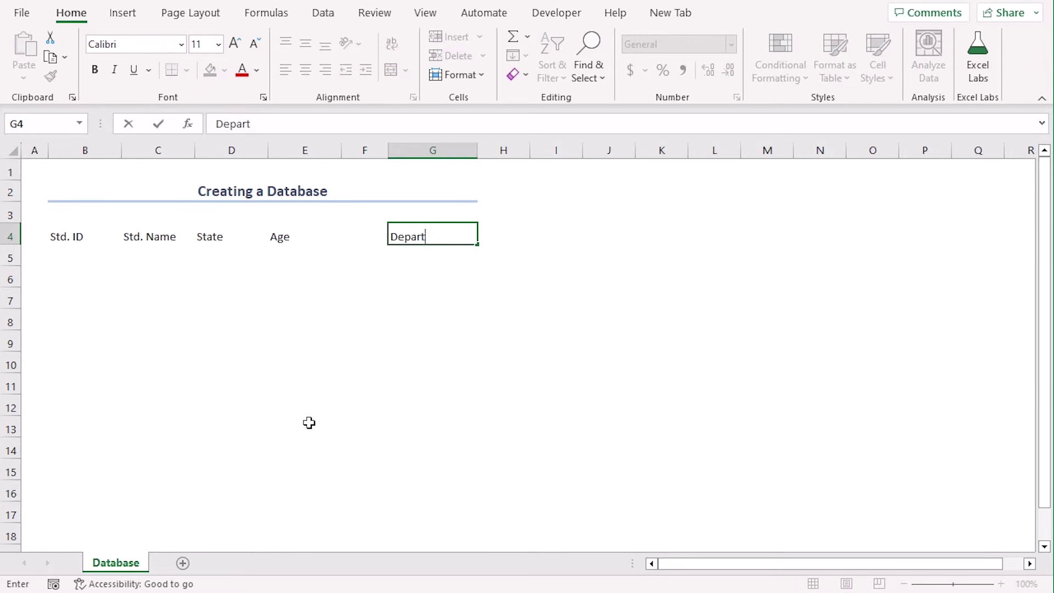
pyautogui.write('ment')
pyautogui.press('Return')
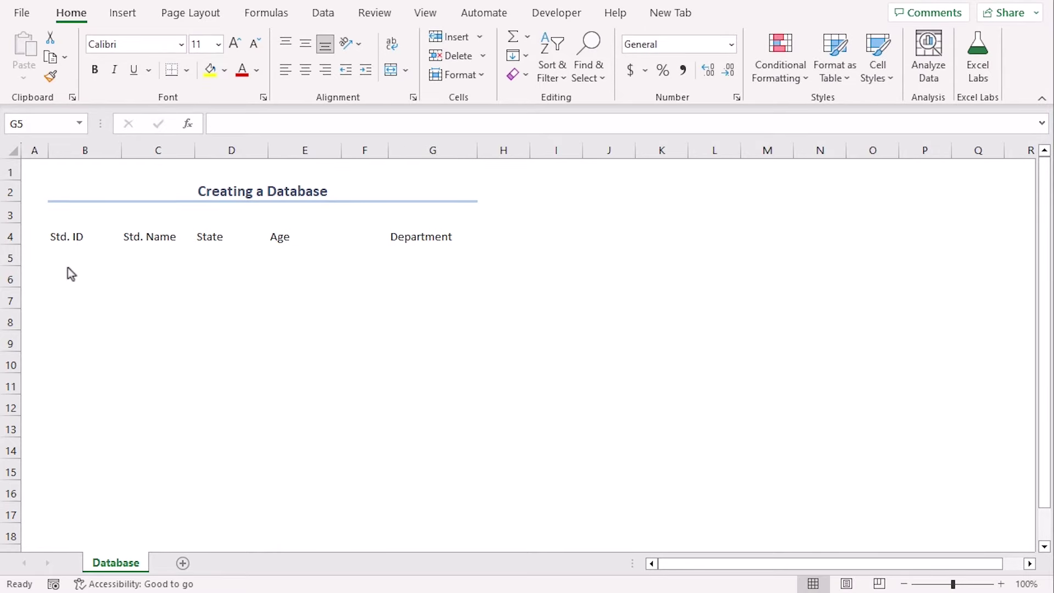
# Step: Paste the copied student records into the table starting at cell B5
pyautogui.moveTo(67, 260); pyautogui.dragTo(411, 390)
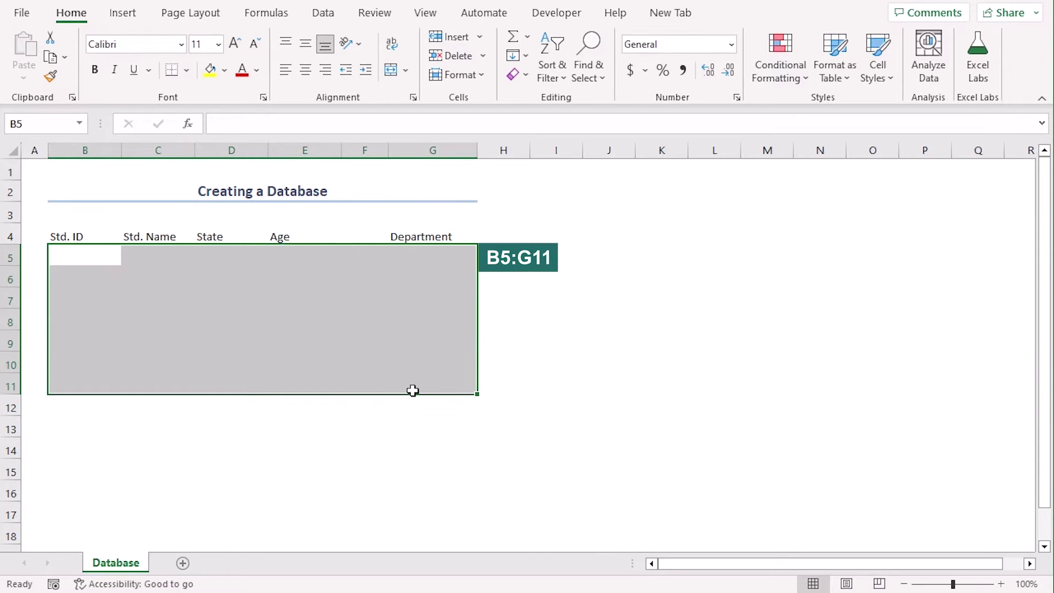
pyautogui.click(612, 390)
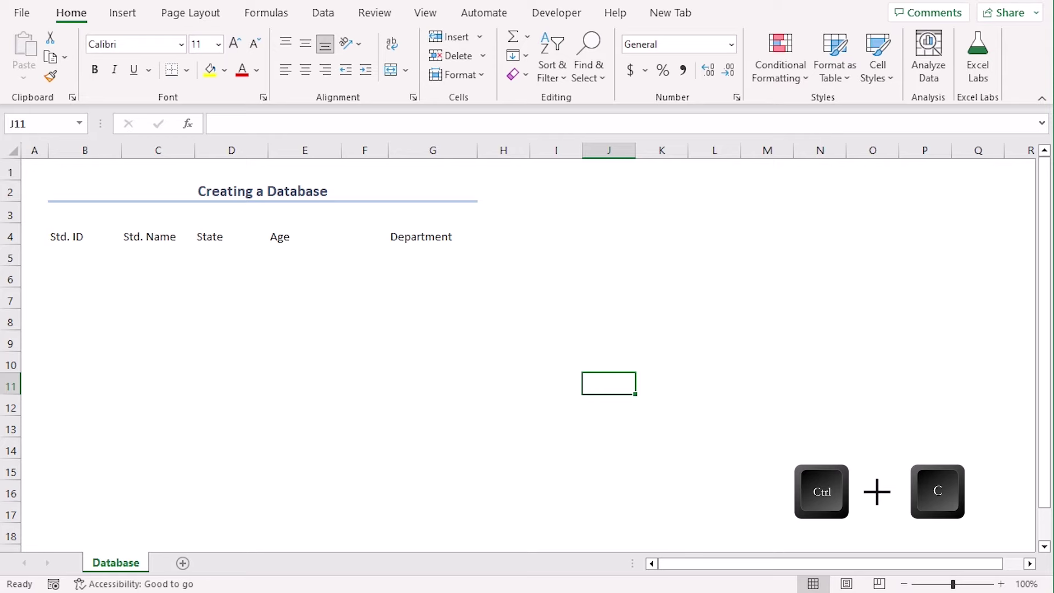
pyautogui.click(57, 256)
pyautogui.write('1510050\tWilliam\tCalifornia\t23\t\tCSE 1510051\tRichardson\tTexas\t25\t\tCSE 1510052\tKevin\tNew York\t23\t\tEEE \t\t\t\t\t 1510053\tPeter\tAlabama\t24\t\tETE 1510054\tAlex\tArizona\t22\t\tECE 1510060\tJimmy\tFlorida\t23\t\tME')
pyautogui.click(617, 324)
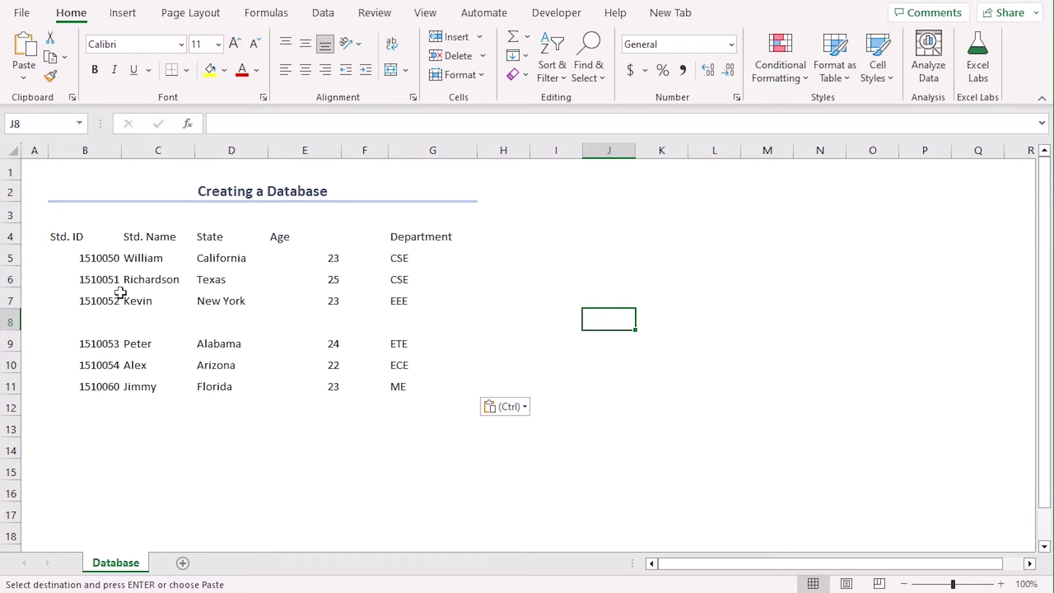
# Step: Apply All Borders to the whole table B4:G11
pyautogui.moveTo(52, 235); pyautogui.dragTo(404, 380)
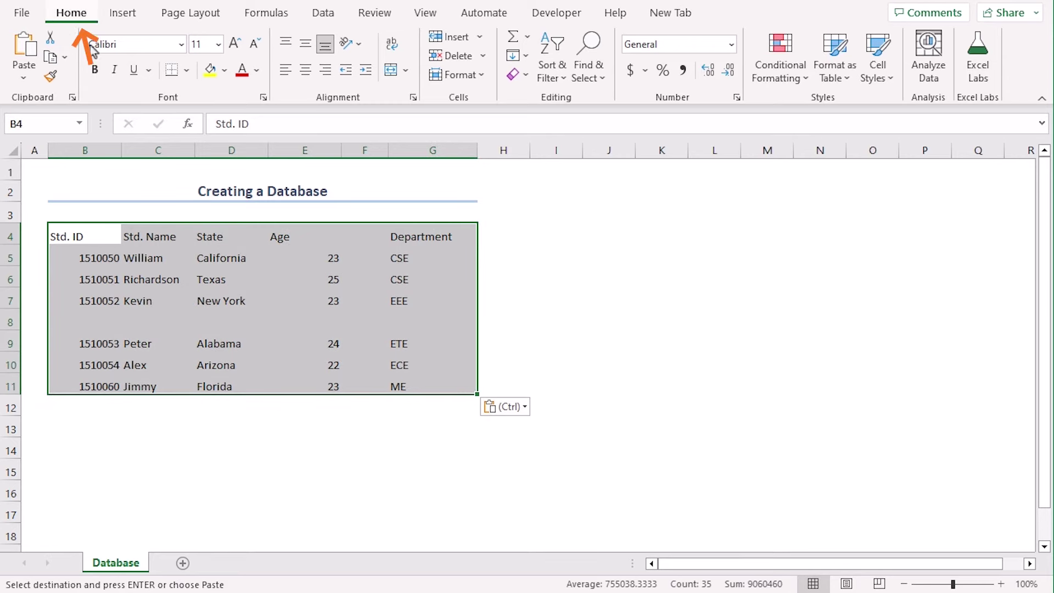
pyautogui.click(186, 75)
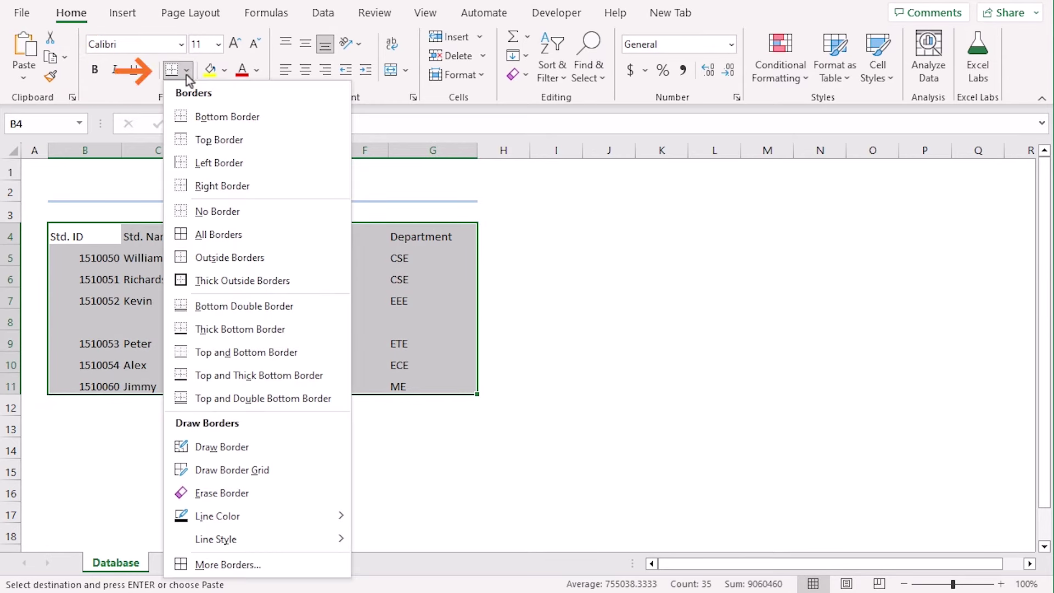
pyautogui.click(233, 237)
pyautogui.click(554, 301)
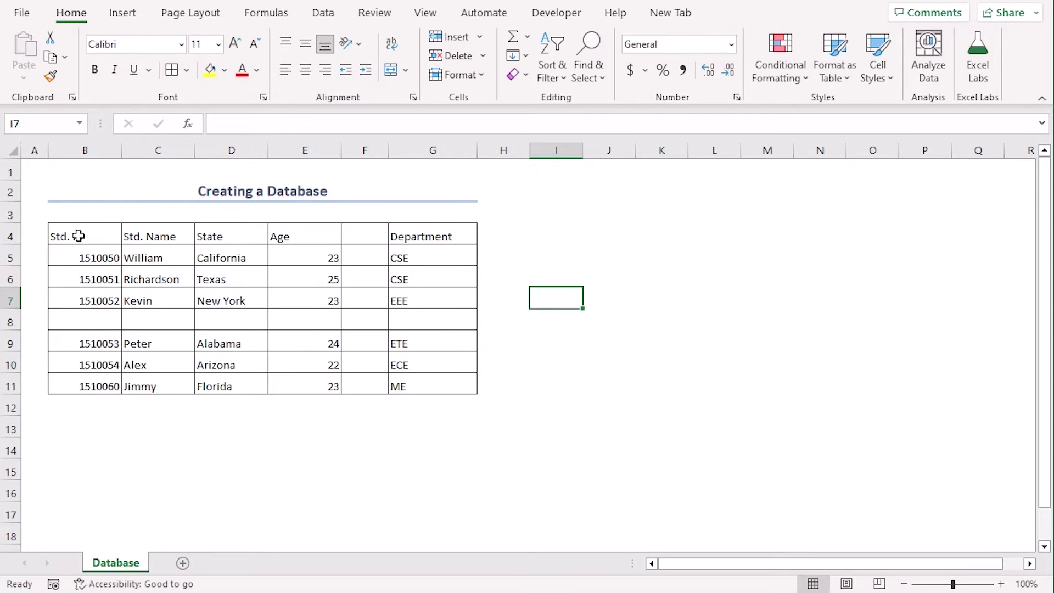
# Step: Make the B4:G4 headers size 12, bold and centred
pyautogui.moveTo(77, 235); pyautogui.dragTo(435, 233)
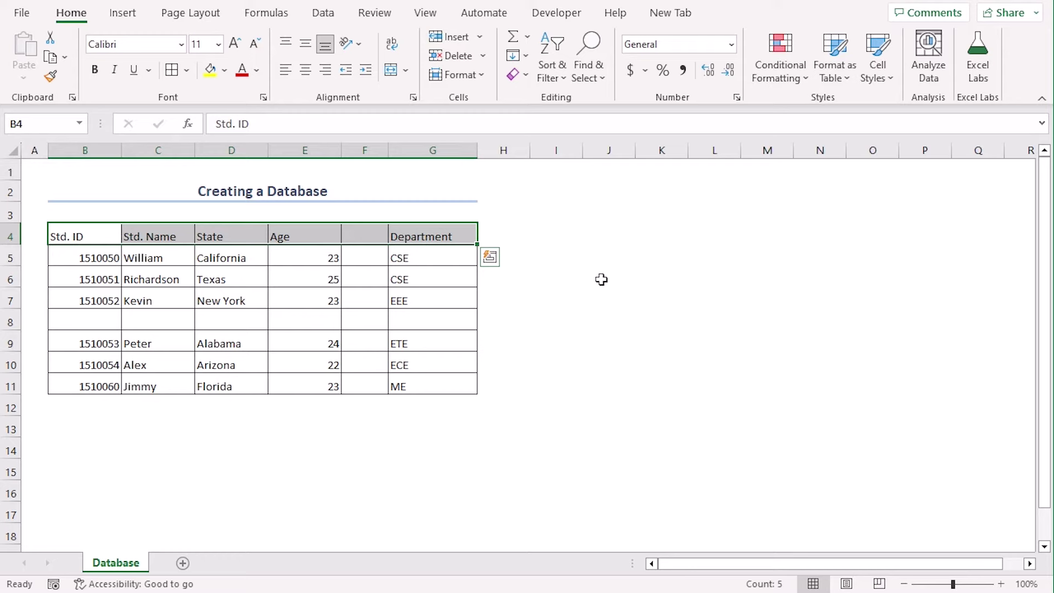
pyautogui.click(235, 49)
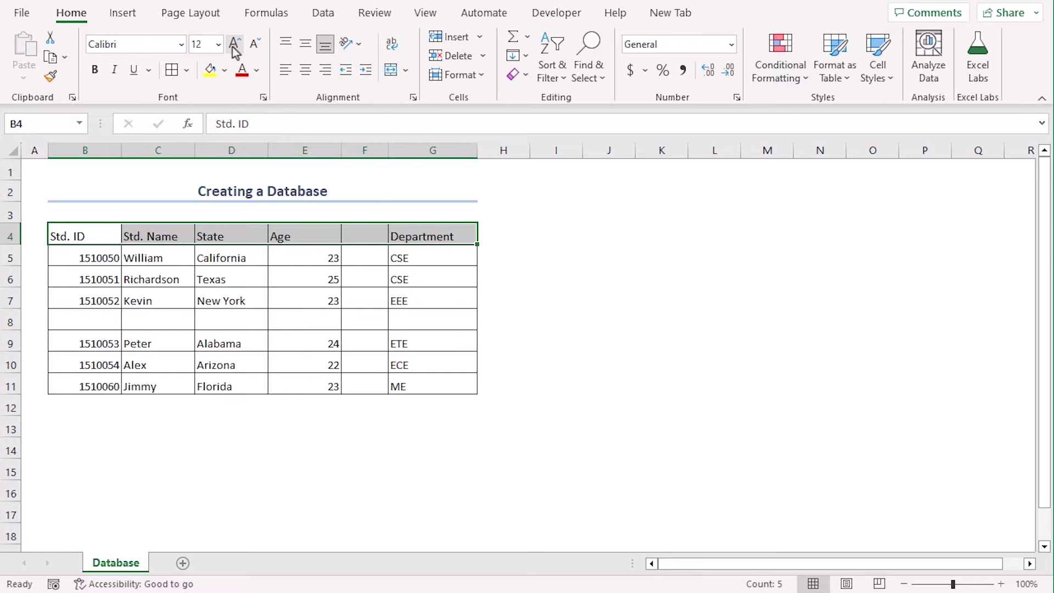
pyautogui.click(95, 75)
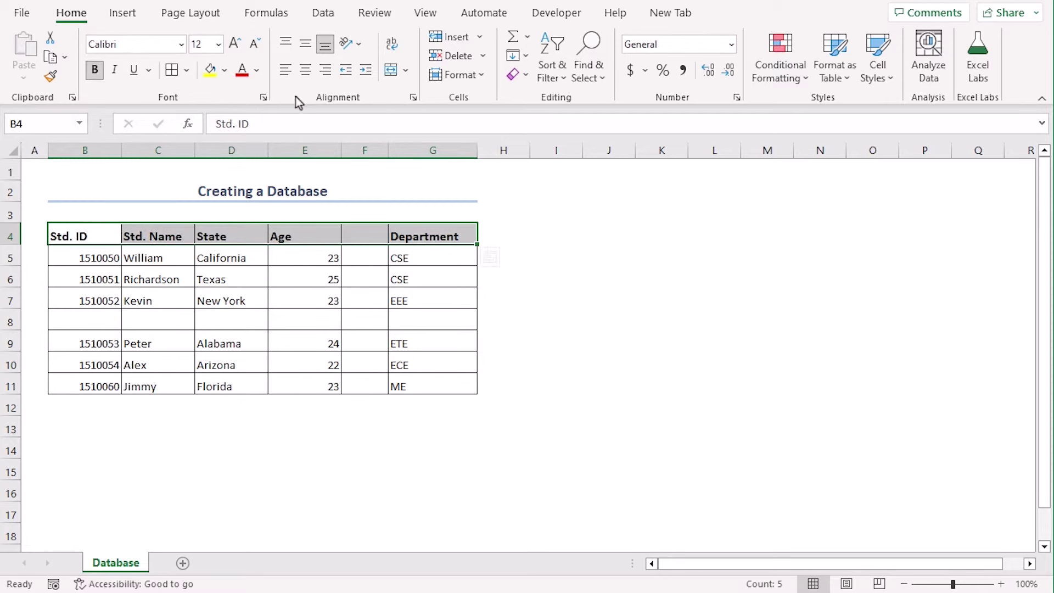
pyautogui.click(306, 69)
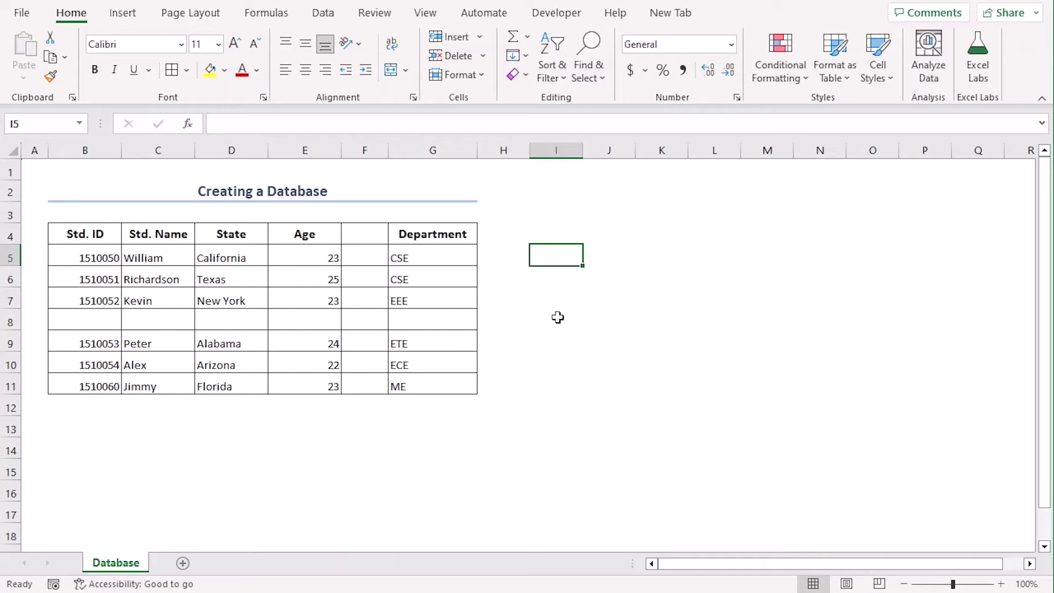
# Step: Delete the empty column F and the blank row 8
pyautogui.click(368, 152)
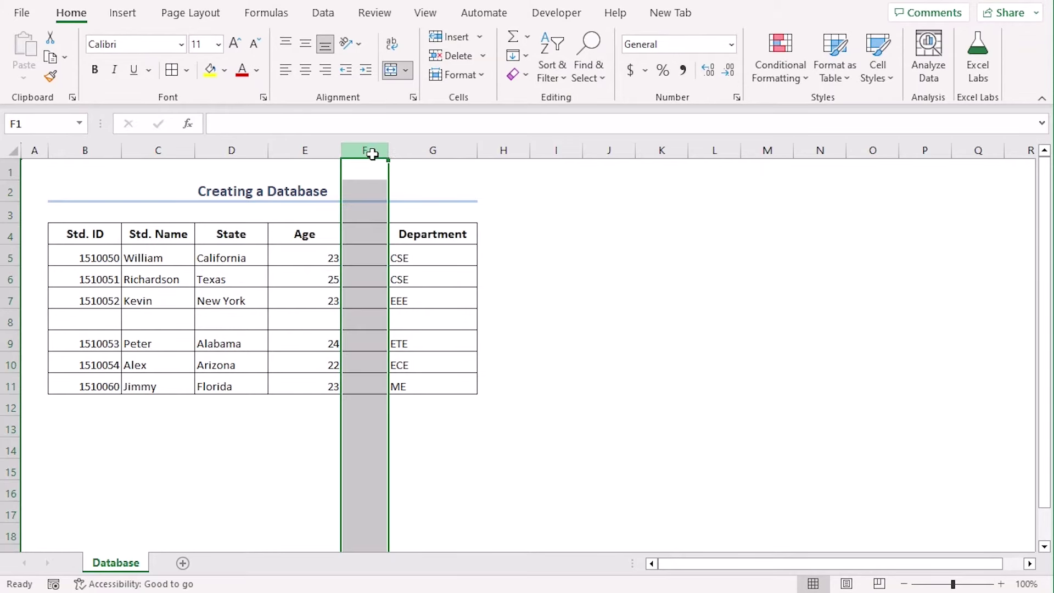
pyautogui.rightClick(368, 153)
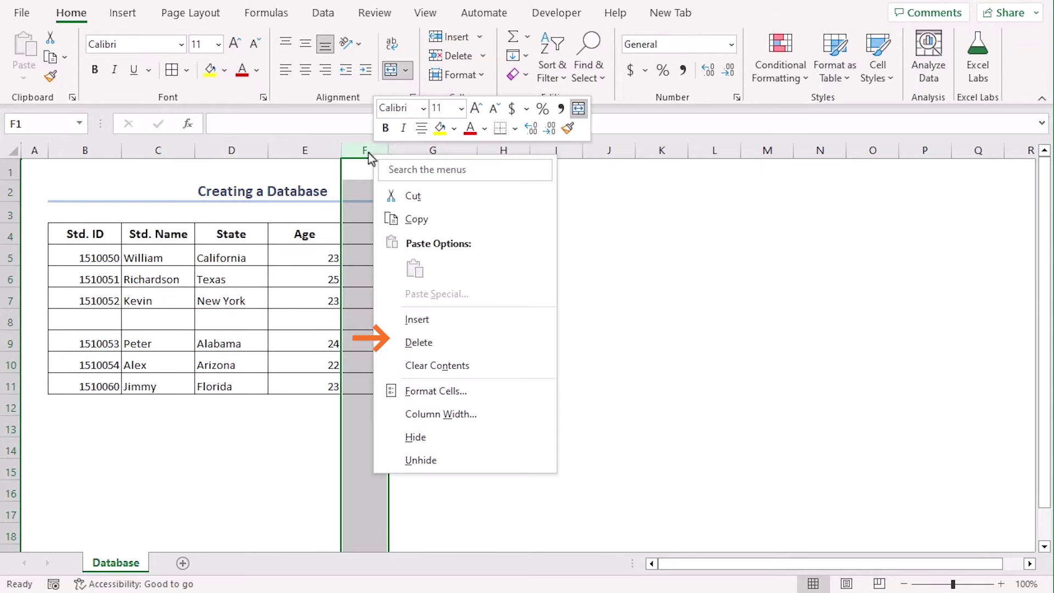
pyautogui.click(454, 337)
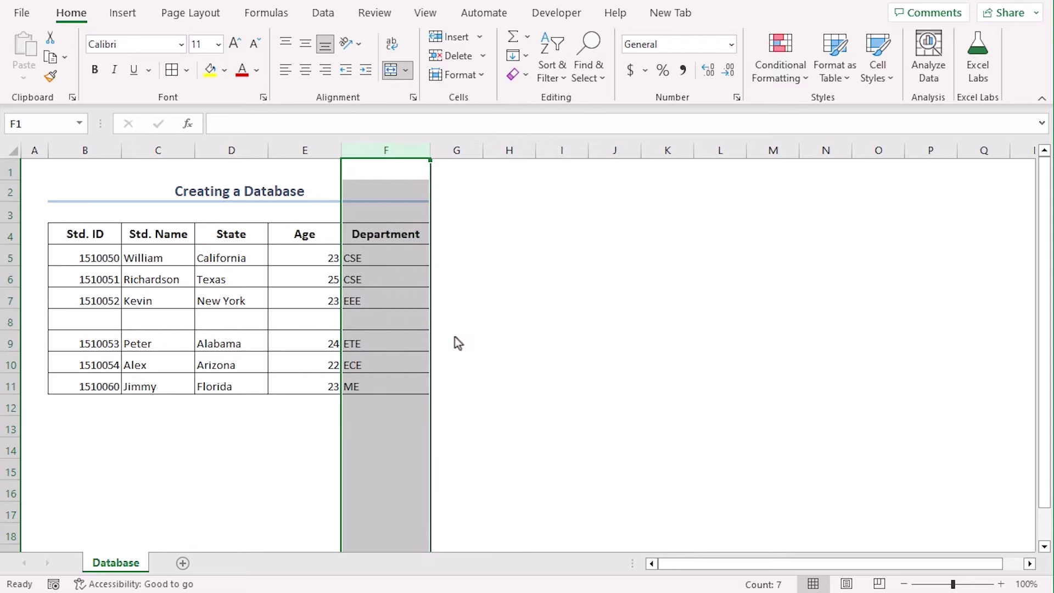
pyautogui.click(11, 320)
pyautogui.rightClick(11, 320)
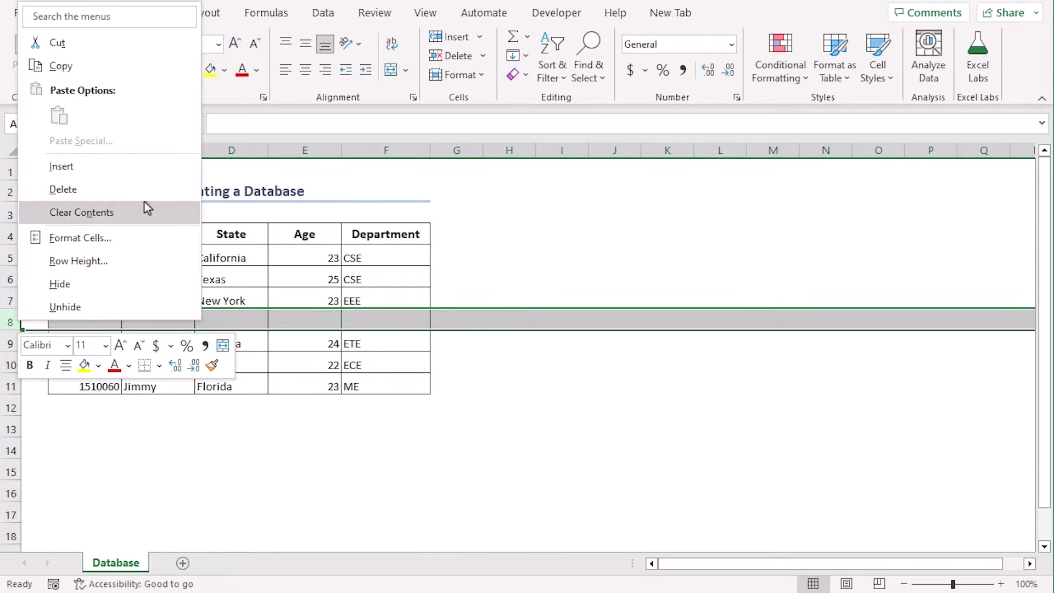
pyautogui.click(99, 186)
pyautogui.click(664, 354)
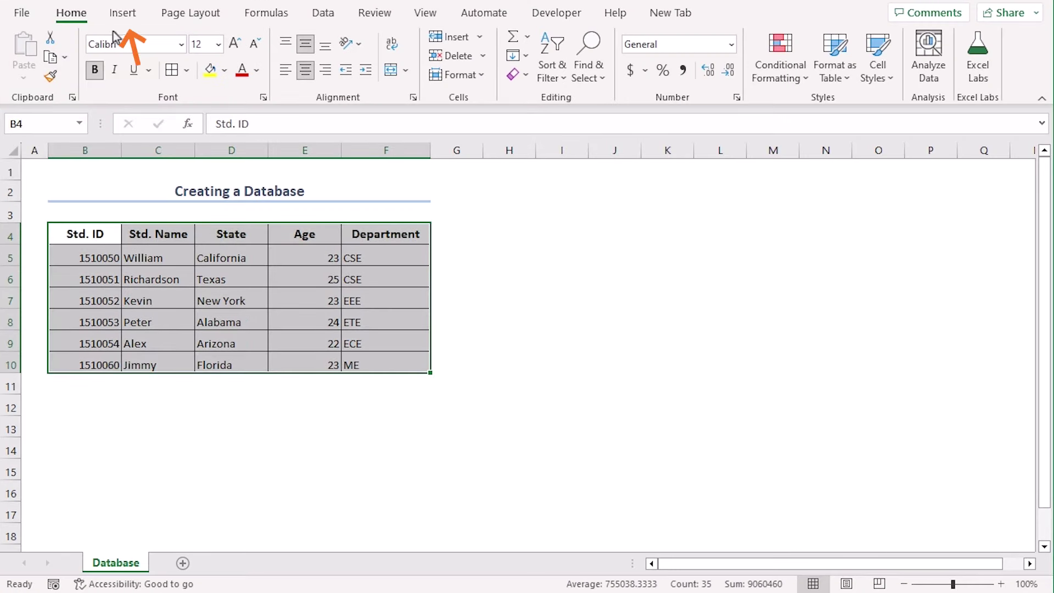
# Step: Format B4:F10 as a table with headers and widen the Std. Name column
pyautogui.click(122, 13)
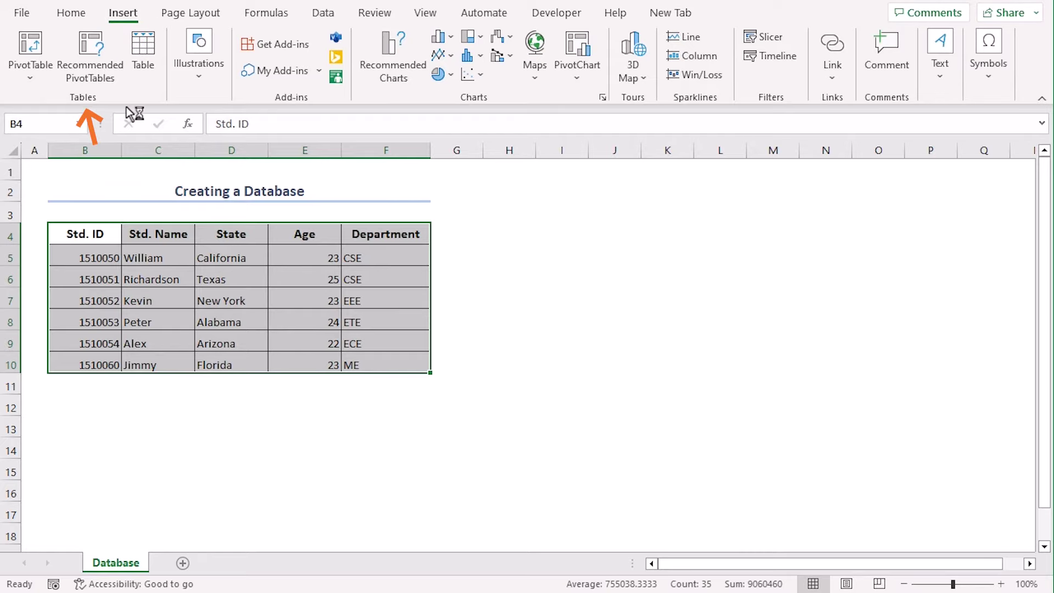
pyautogui.click(143, 52)
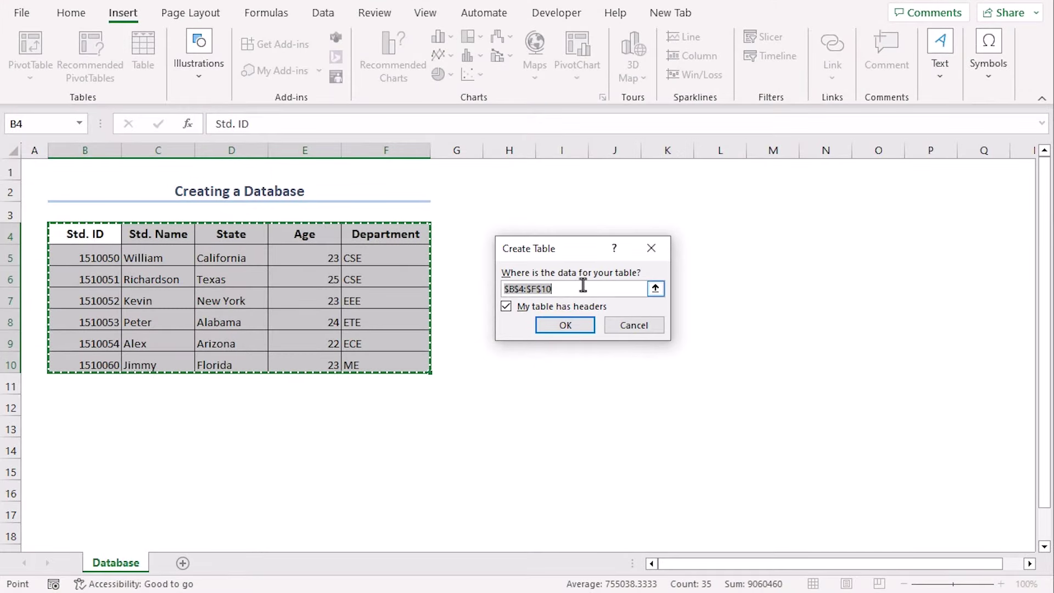
pyautogui.click(506, 306)
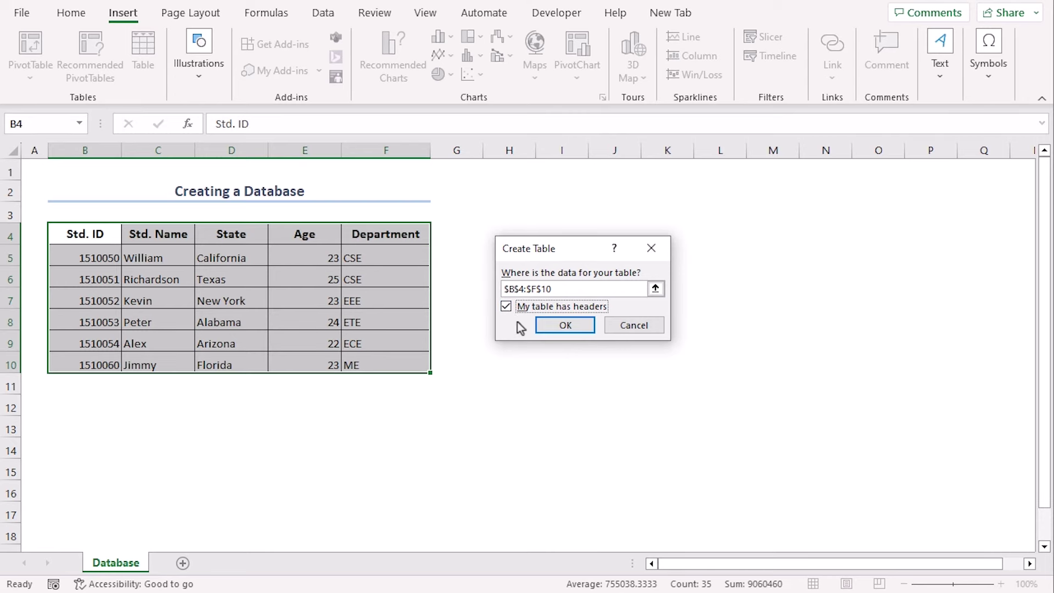
pyautogui.click(564, 325)
pyautogui.click(566, 333)
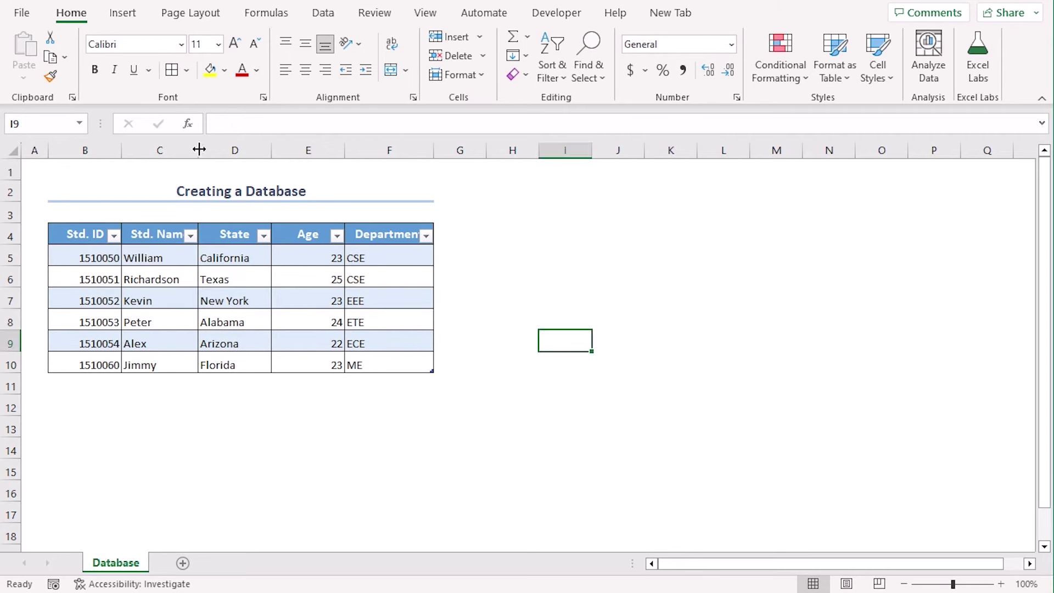
pyautogui.moveTo(198, 150); pyautogui.dragTo(221, 148)
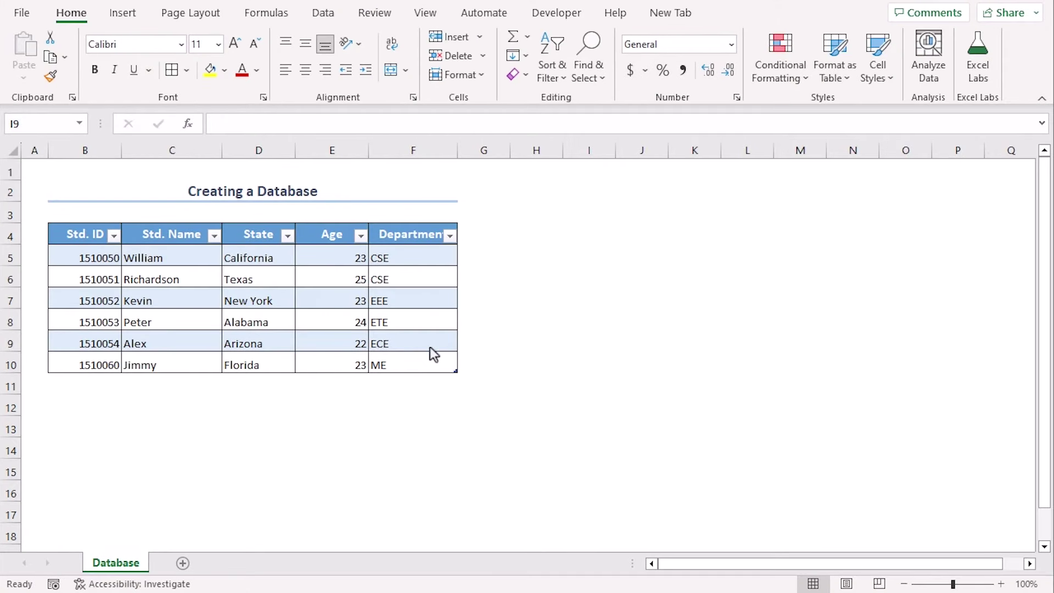
pyautogui.moveTo(110, 242); pyautogui.dragTo(407, 355)
# Step: Insert a PivotTable at H4 with State as rows and Sum of Age as values
pyautogui.click(123, 13)
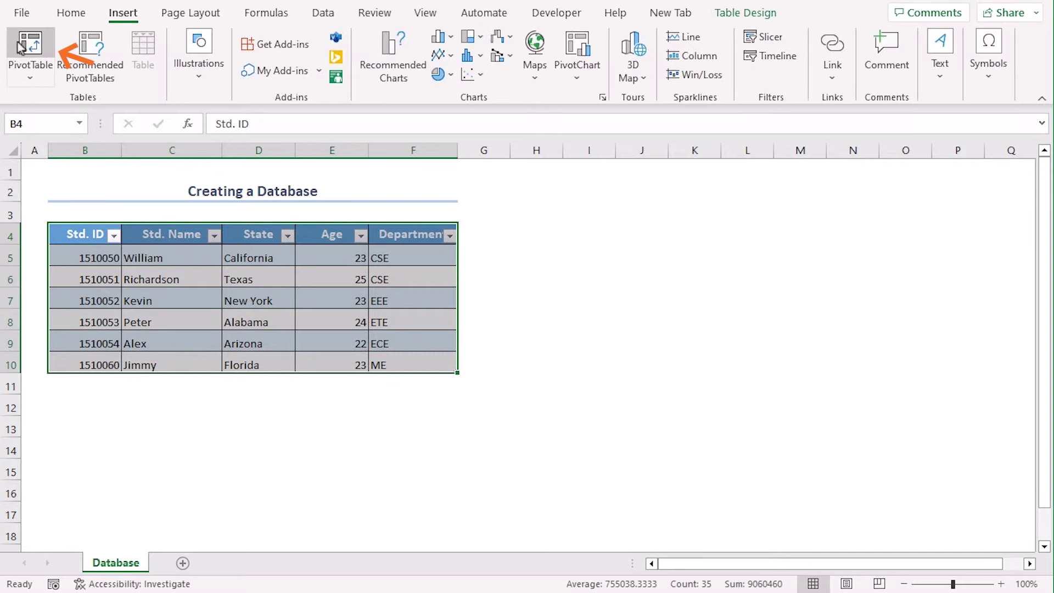
pyautogui.click(29, 38)
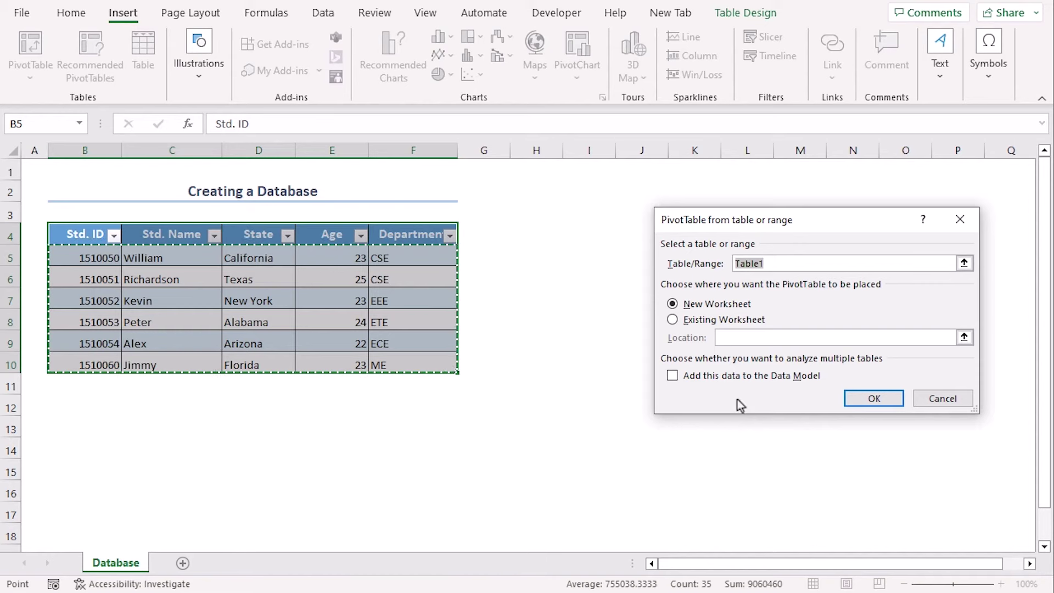
pyautogui.click(672, 320)
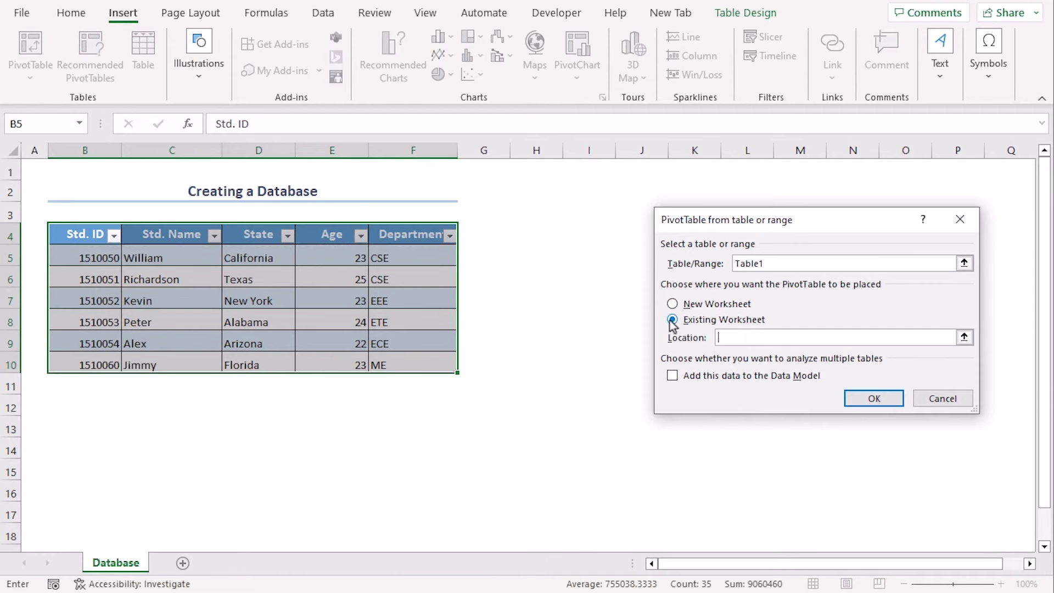
pyautogui.click(742, 338)
pyautogui.click(543, 231)
pyautogui.click(896, 399)
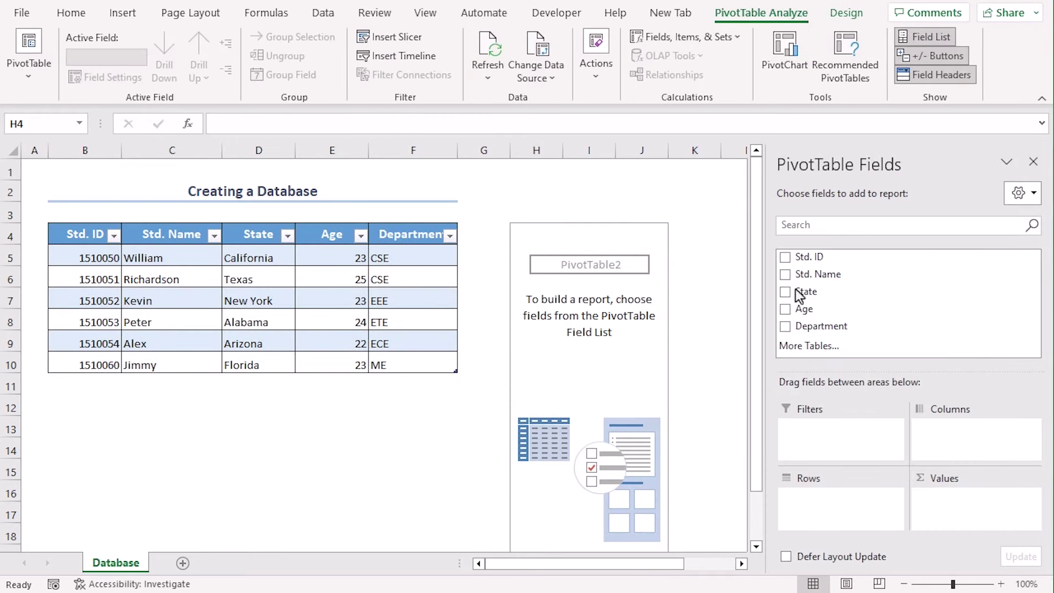
pyautogui.moveTo(790, 297); pyautogui.dragTo(826, 510)
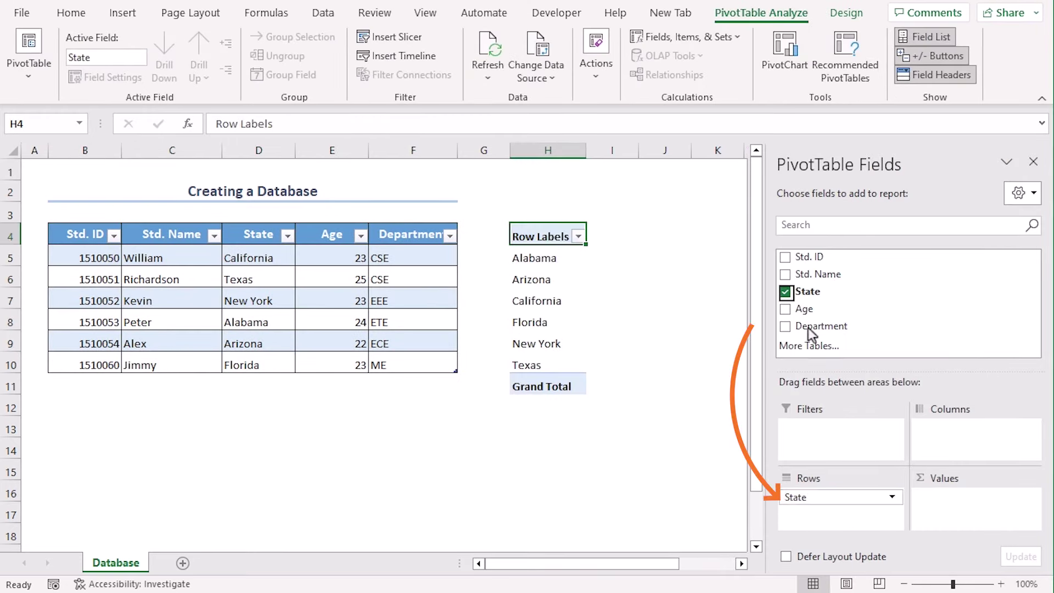
pyautogui.moveTo(801, 309); pyautogui.dragTo(972, 522)
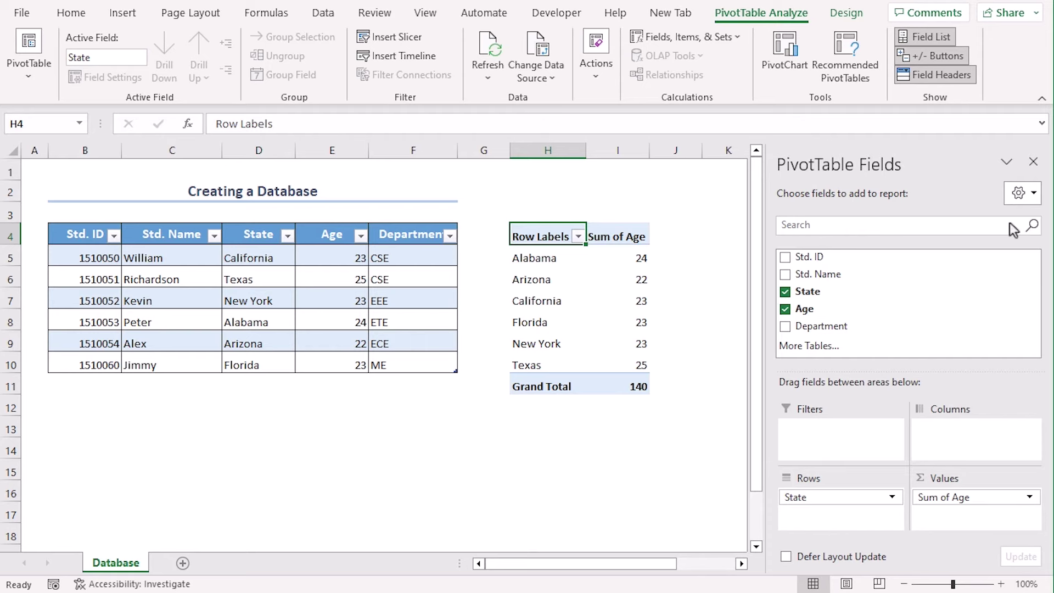
# Step: Close the PivotTable Fields pane and reselect the student table B4:F10
pyautogui.click(1033, 162)
pyautogui.moveTo(85, 233); pyautogui.dragTo(405, 357)
pyautogui.click(124, 21)
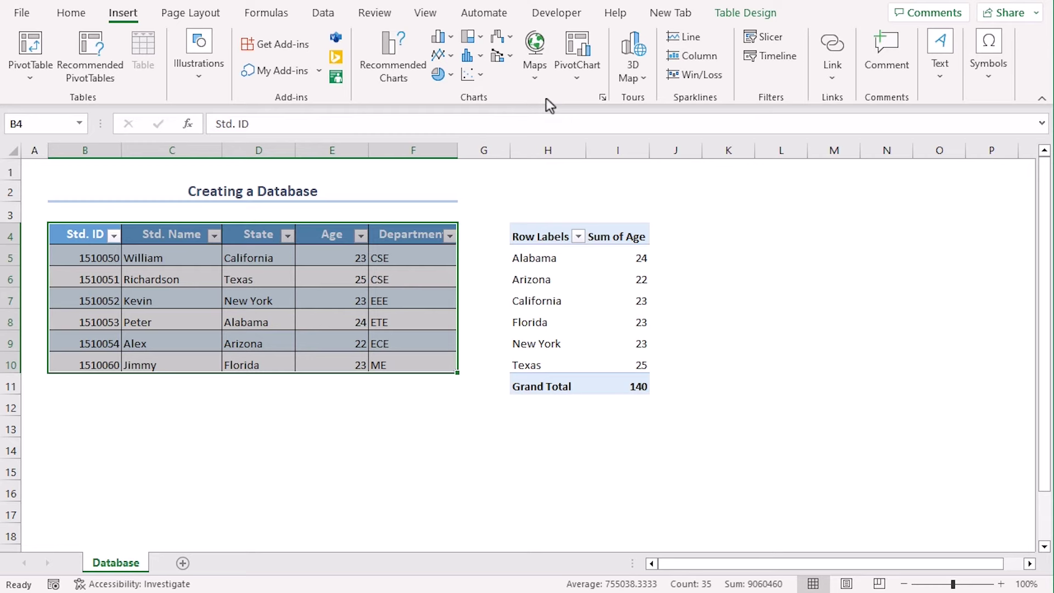
# Step: Browse Conditional Formatting's Data Bars and Color Scales, then view the Data and Table Design tabs
pyautogui.click(70, 13)
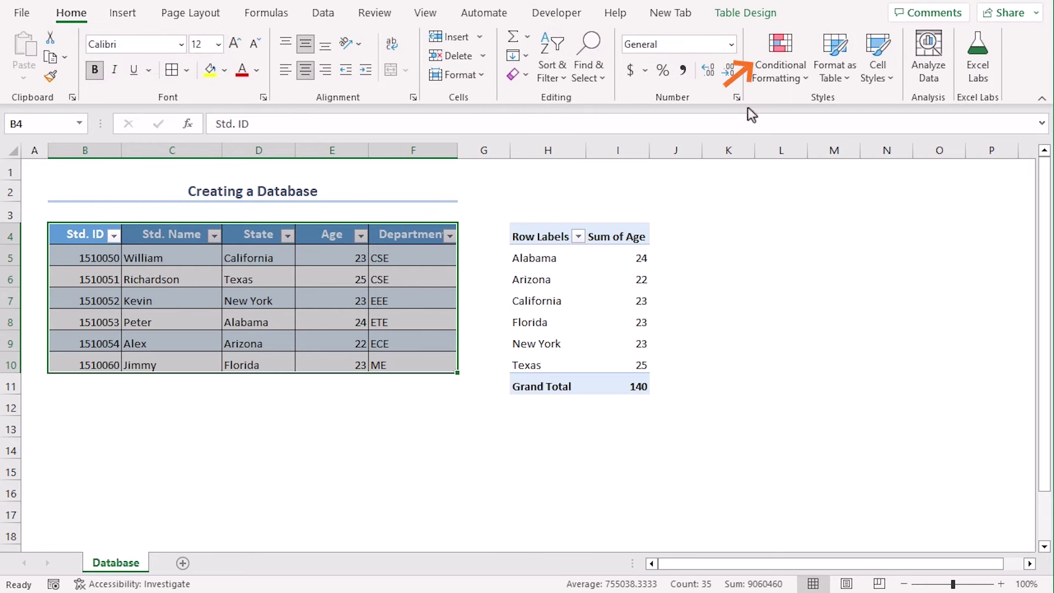
pyautogui.click(786, 82)
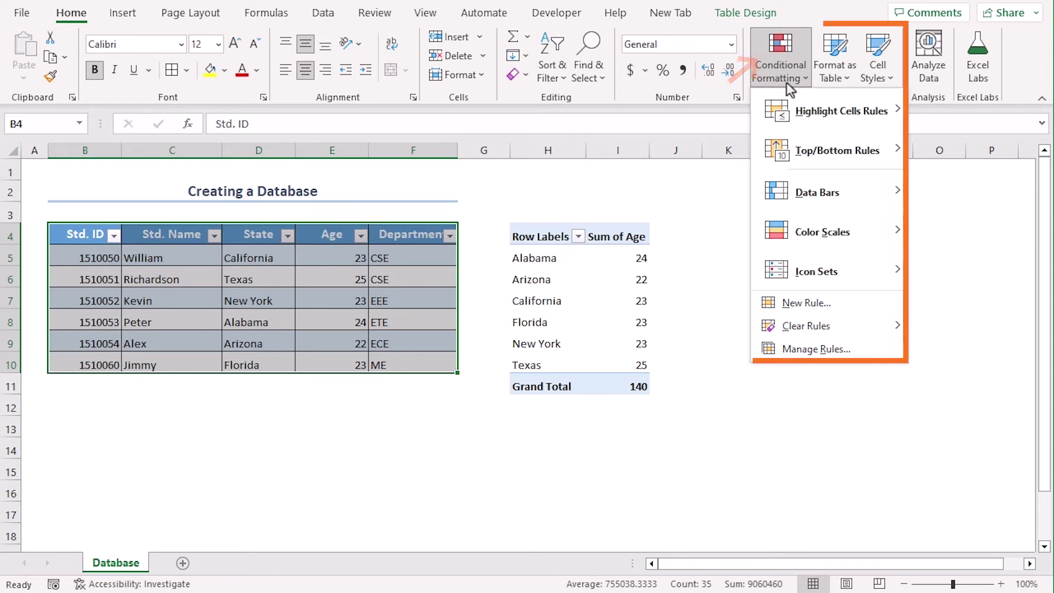
pyautogui.moveTo(831, 195)
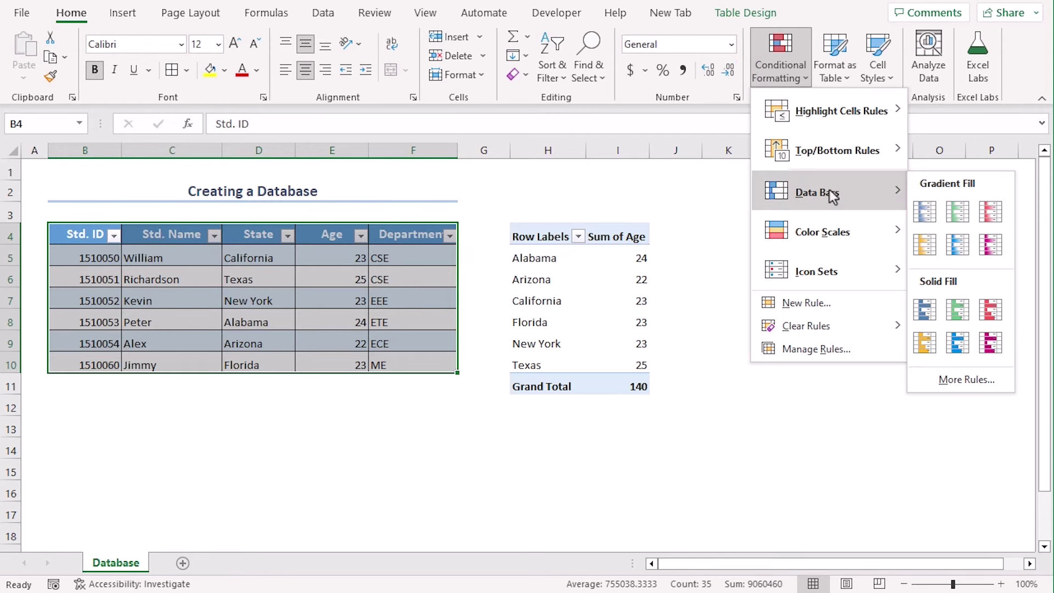
pyautogui.moveTo(828, 233)
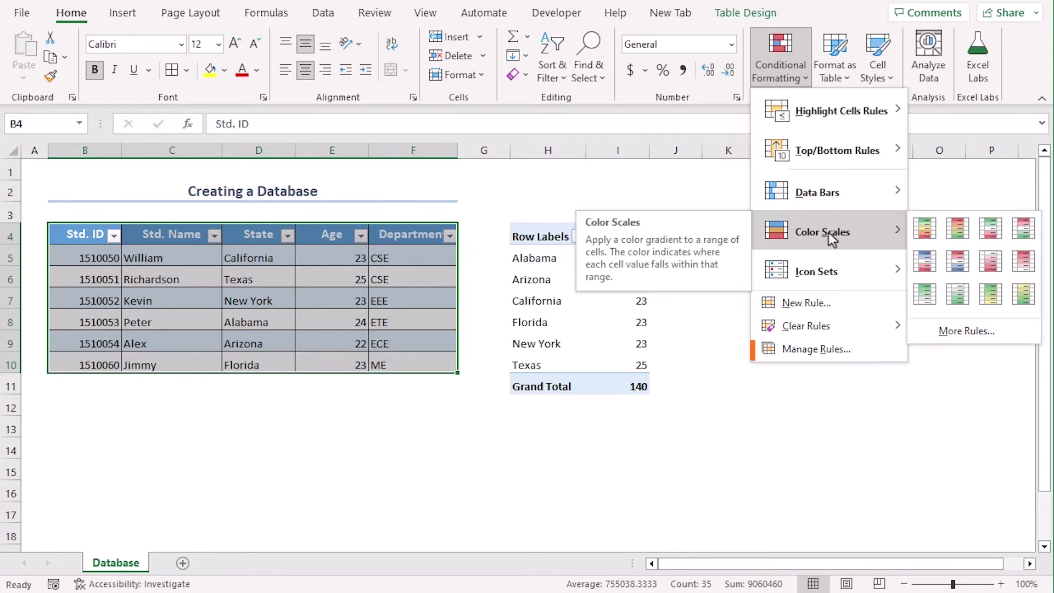
pyautogui.click(548, 475)
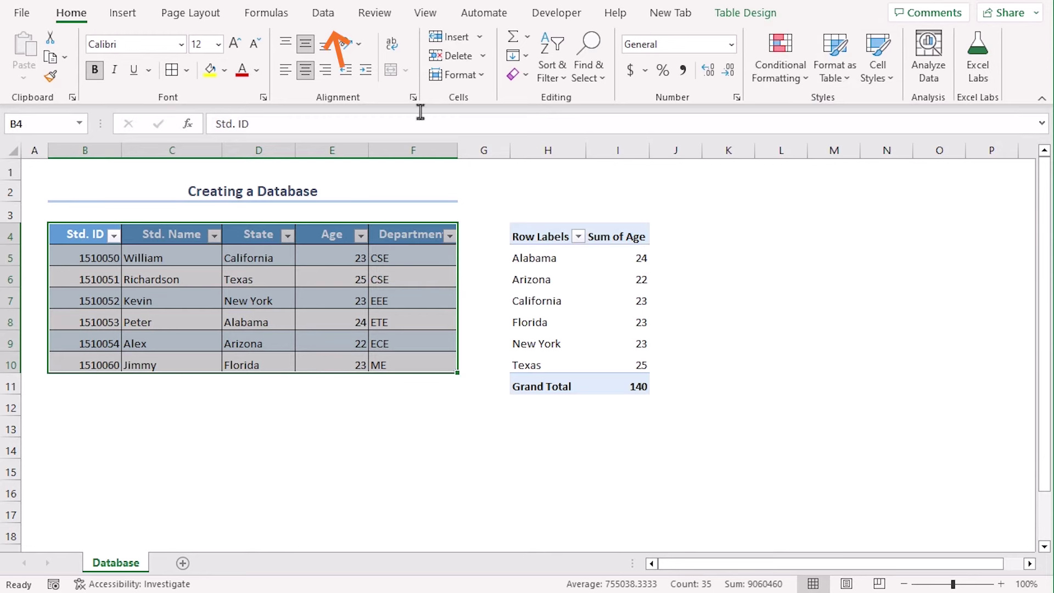
pyautogui.click(322, 12)
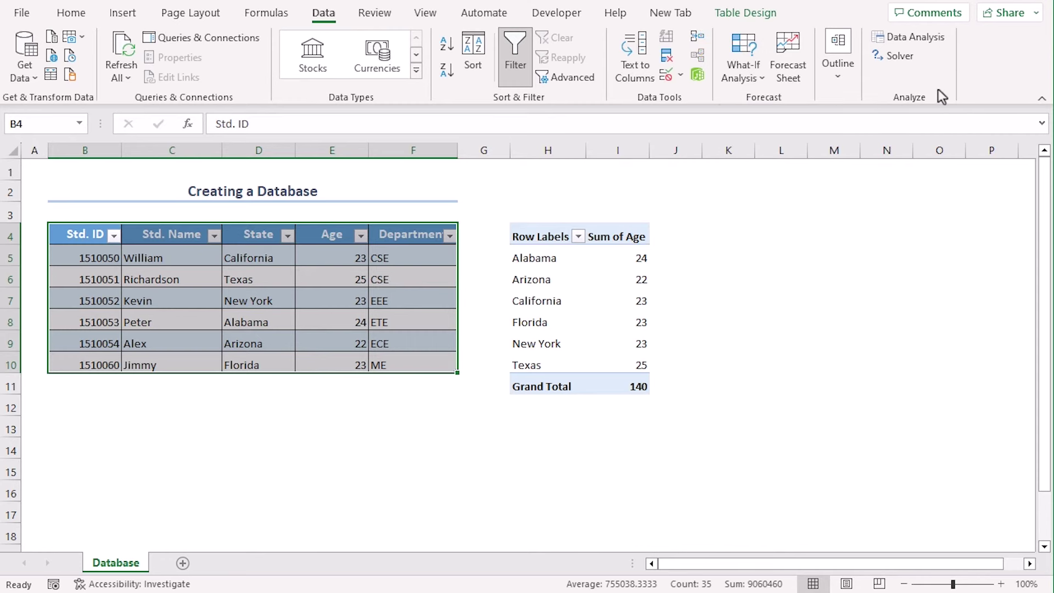
pyautogui.click(753, 17)
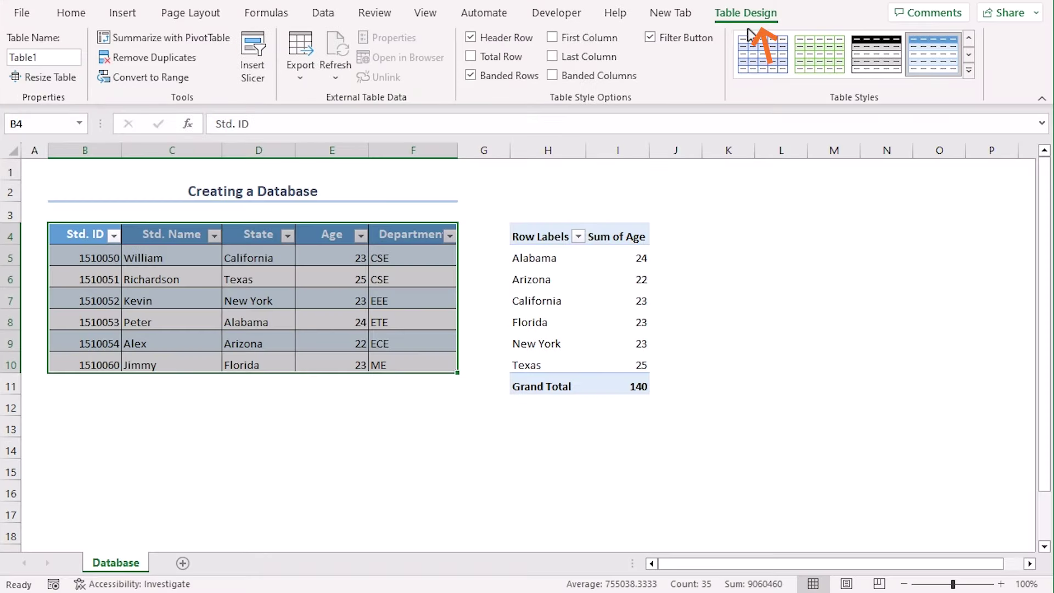
# Step: Resize Table1 to extend its range down to row 14
pyautogui.click(52, 79)
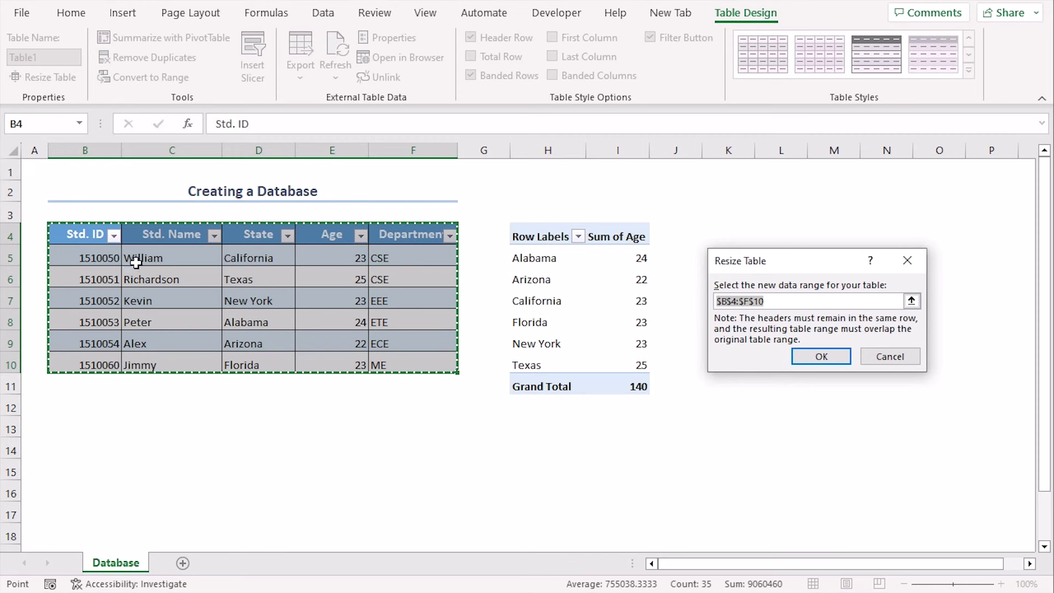
pyautogui.moveTo(75, 231); pyautogui.dragTo(475, 461)
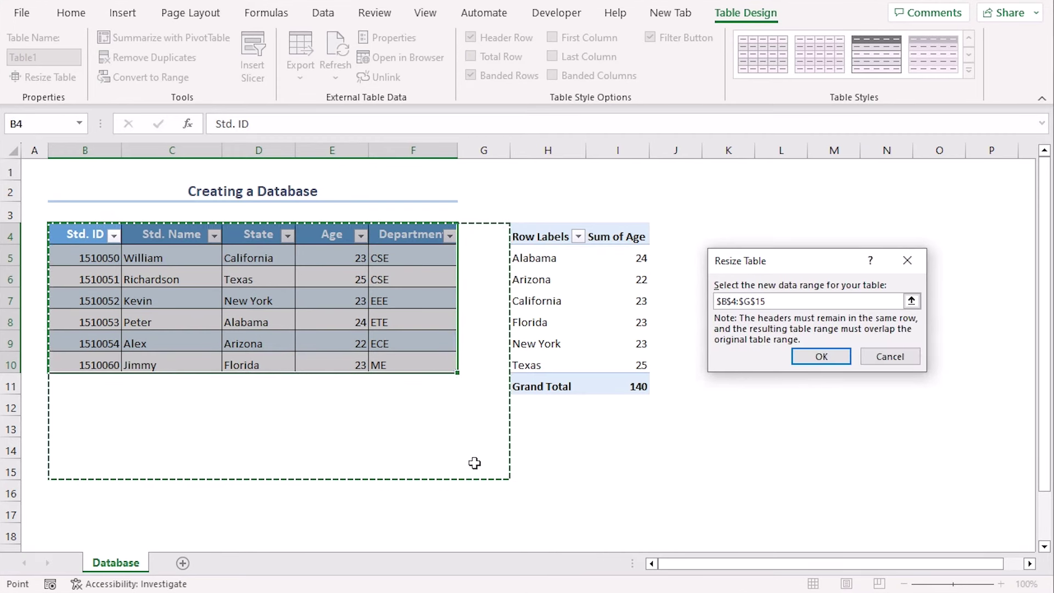
pyautogui.click(821, 363)
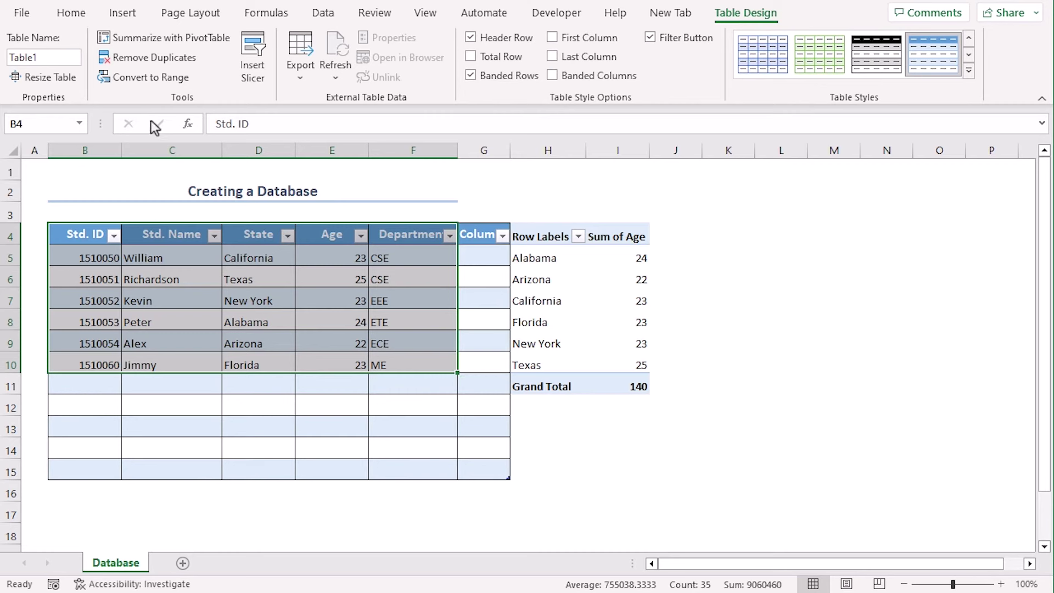
pyautogui.moveTo(84, 234); pyautogui.dragTo(483, 470)
# Step: Resize Table1 to B4:E10, then undo the resize
pyautogui.click(47, 80)
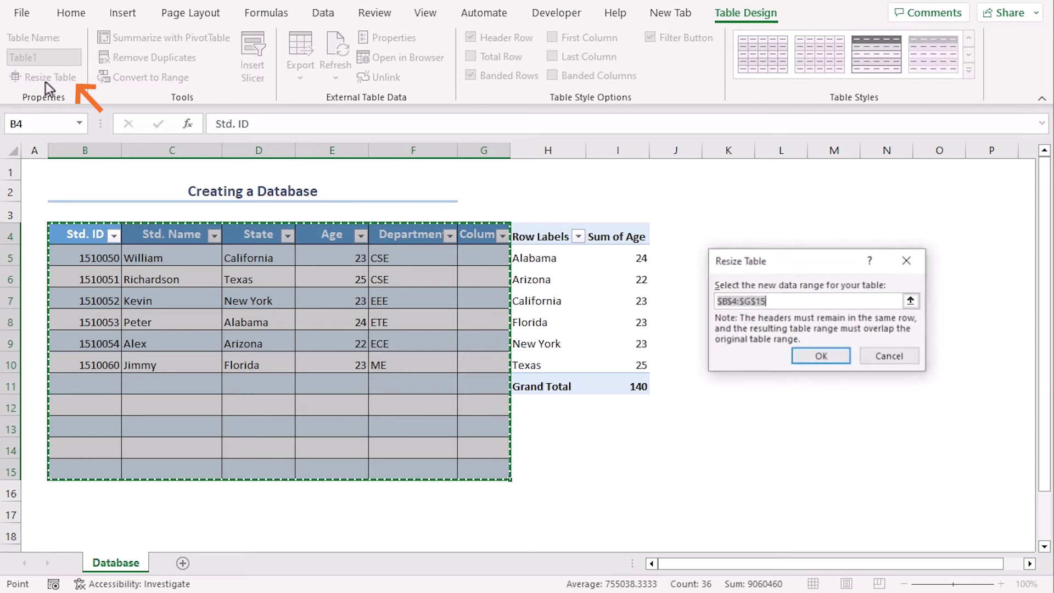
pyautogui.click(102, 242)
pyautogui.moveTo(102, 241); pyautogui.dragTo(327, 365)
pyautogui.click(822, 356)
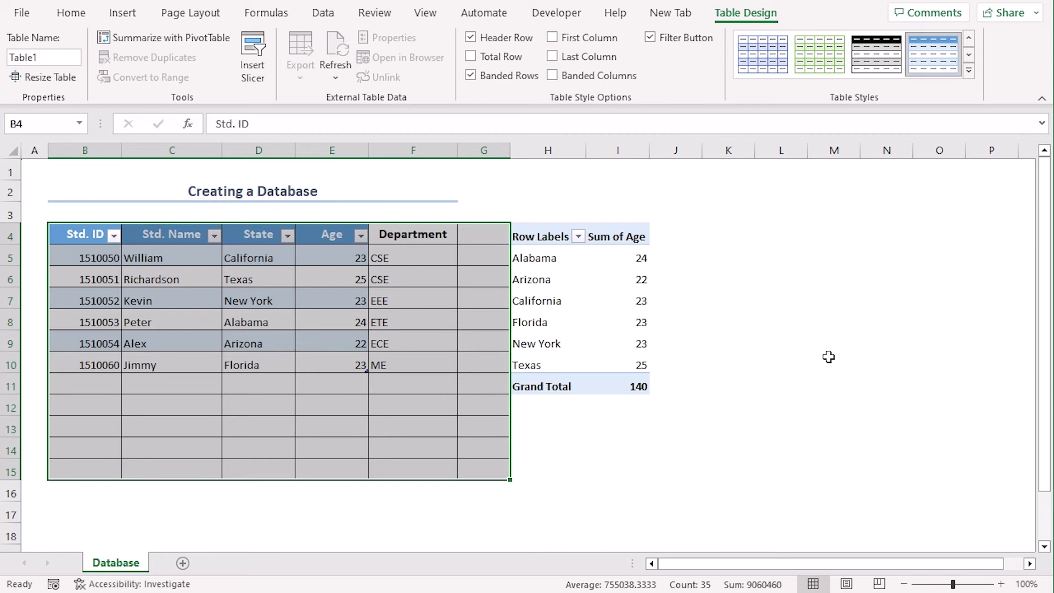
pyautogui.click(545, 490)
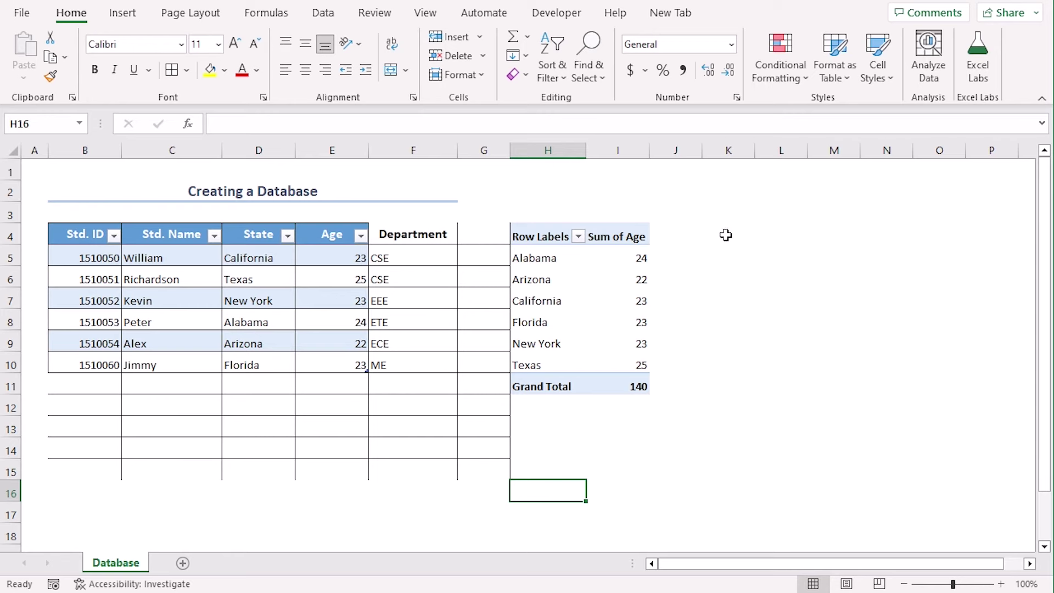
pyautogui.hotkey('ctrl', 'z')
pyautogui.hotkey('ctrl', 'z')
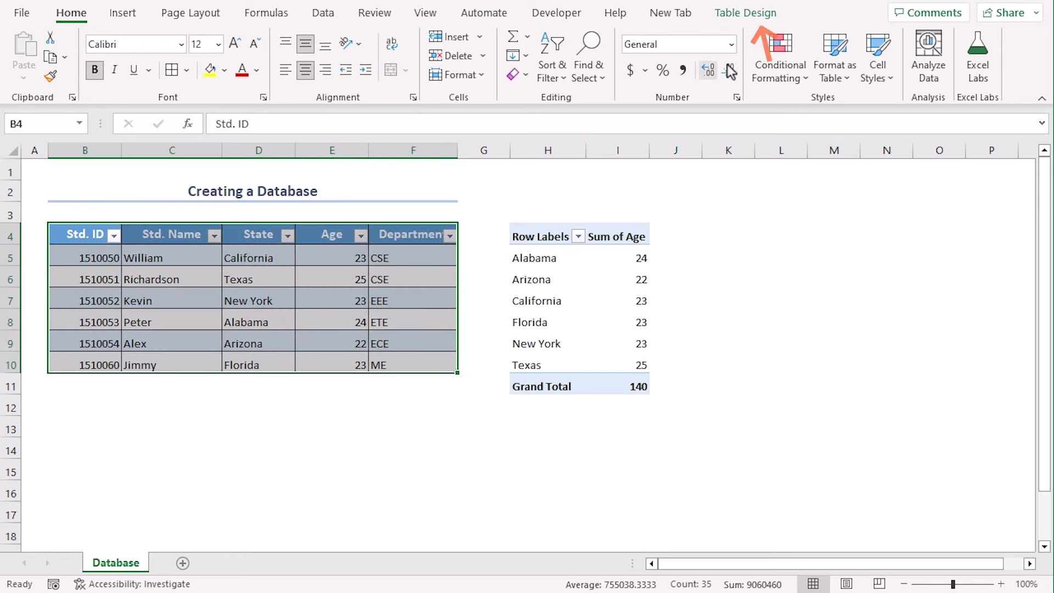
# Step: Bring up the Table Design tab for the student table
pyautogui.click(748, 12)
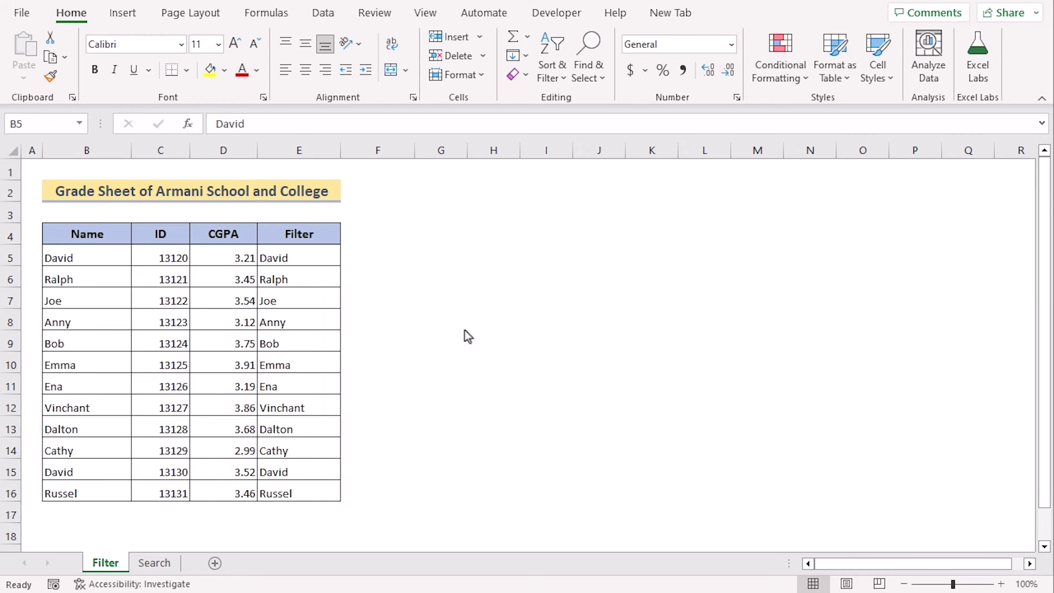
# Step: Check the FILTER formula in E5, then select Anny from the Search sheet's name combo box
pyautogui.click(309, 259)
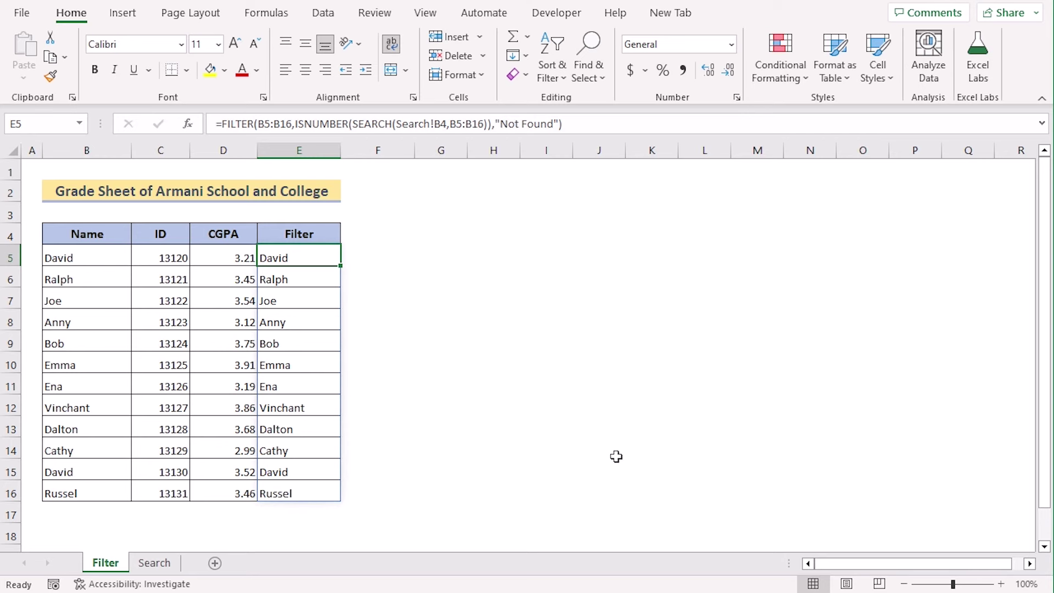
pyautogui.click(159, 562)
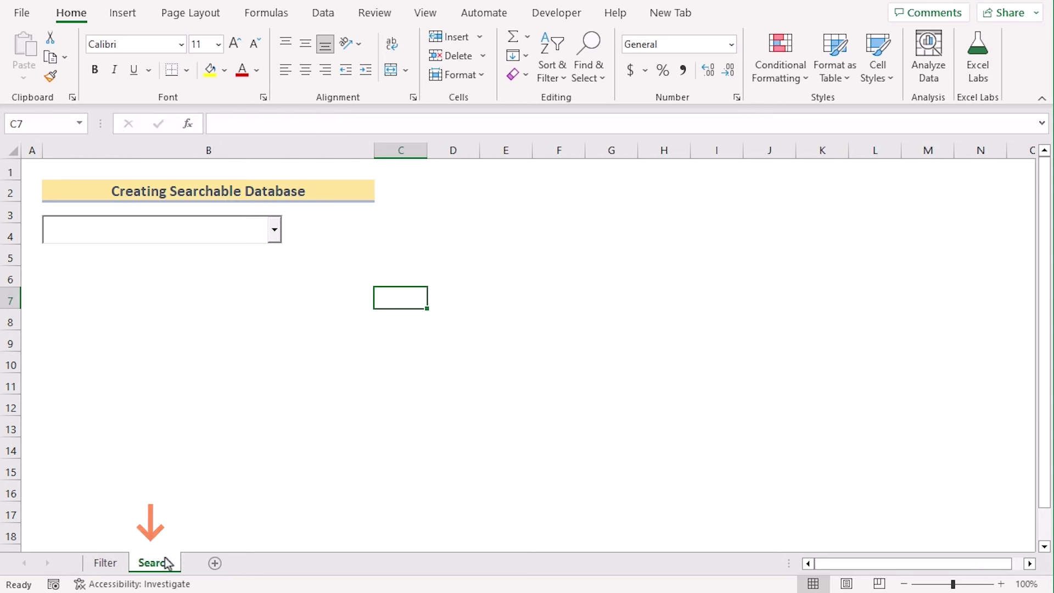
pyautogui.click(274, 230)
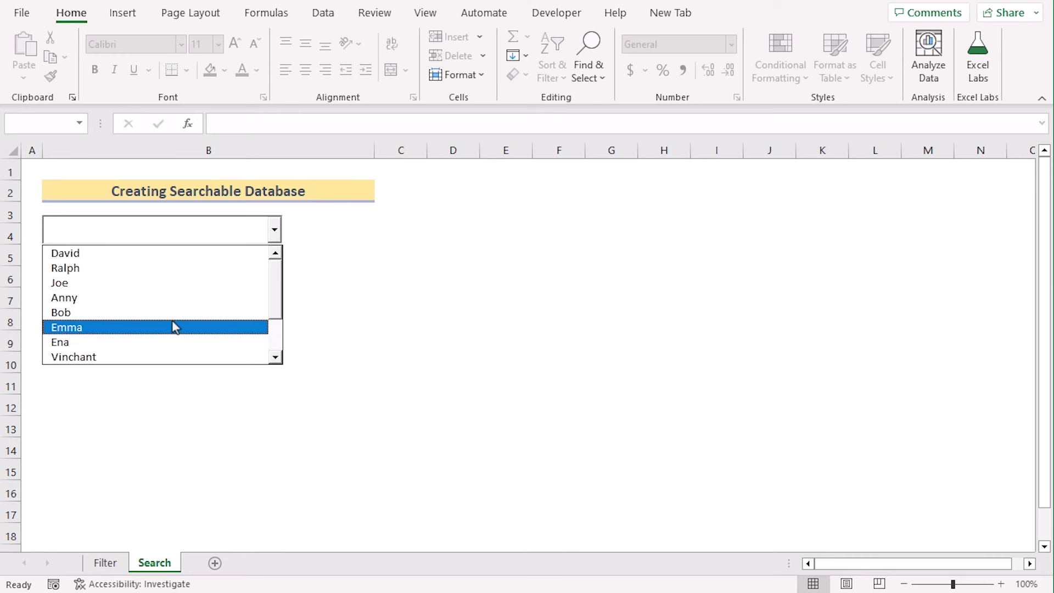
pyautogui.click(137, 297)
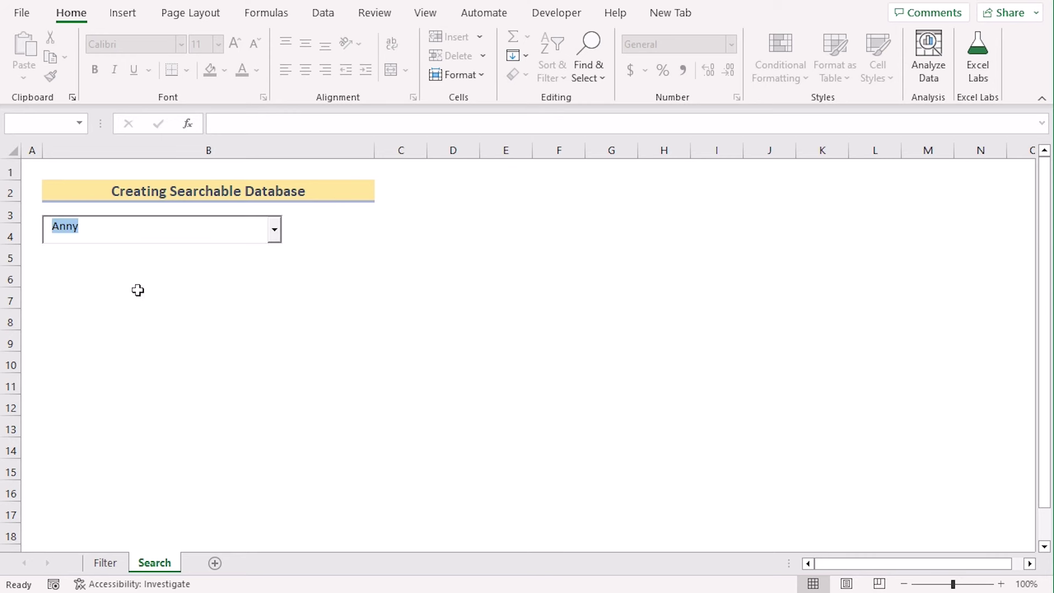
pyautogui.click(355, 330)
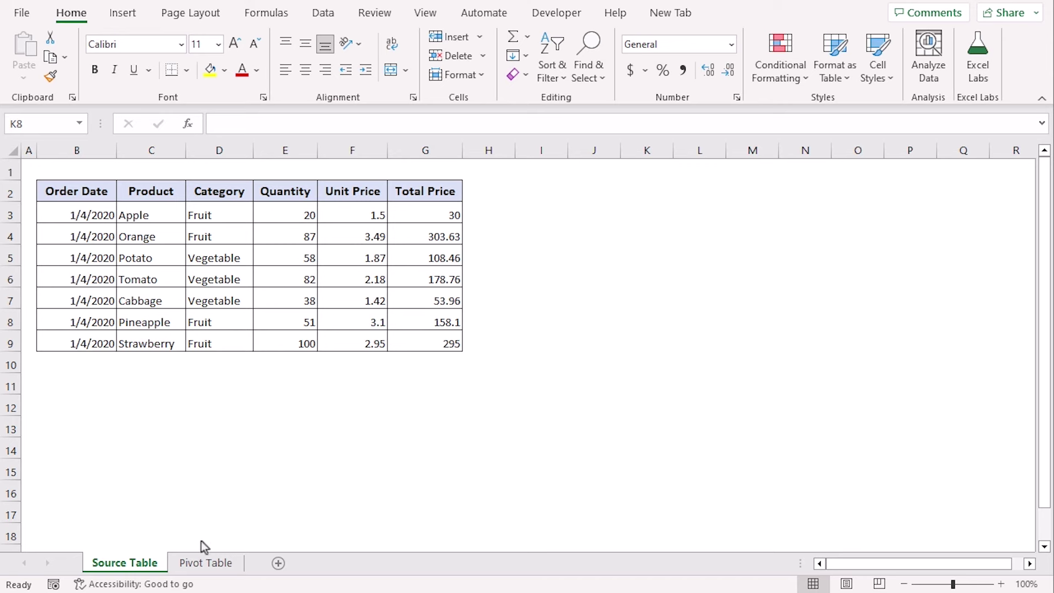
# Step: Change Apple's quantity in cell E3 of the Source Table to 60
pyautogui.click(205, 563)
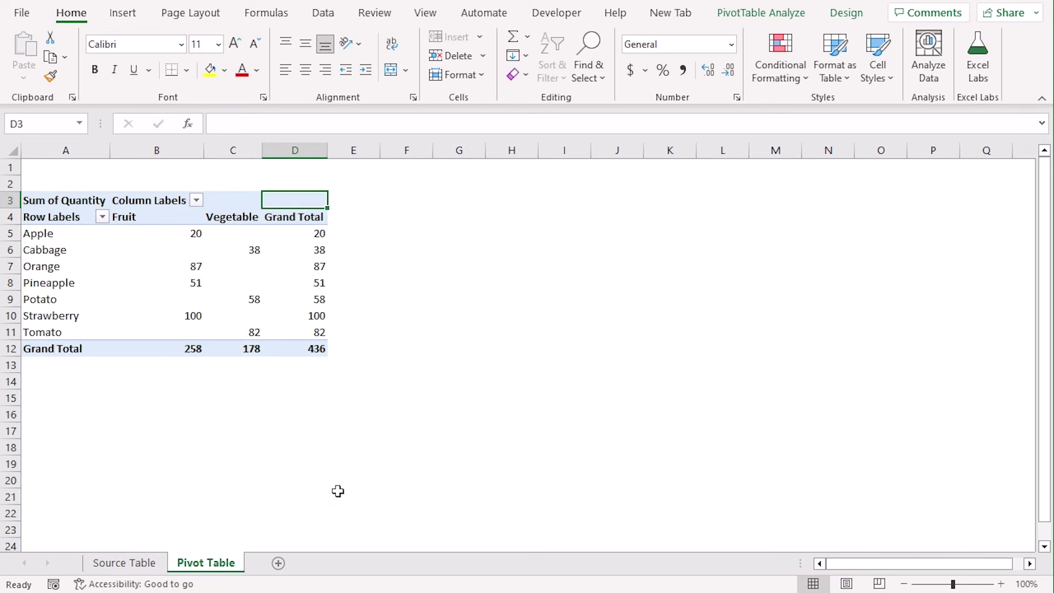
pyautogui.click(142, 565)
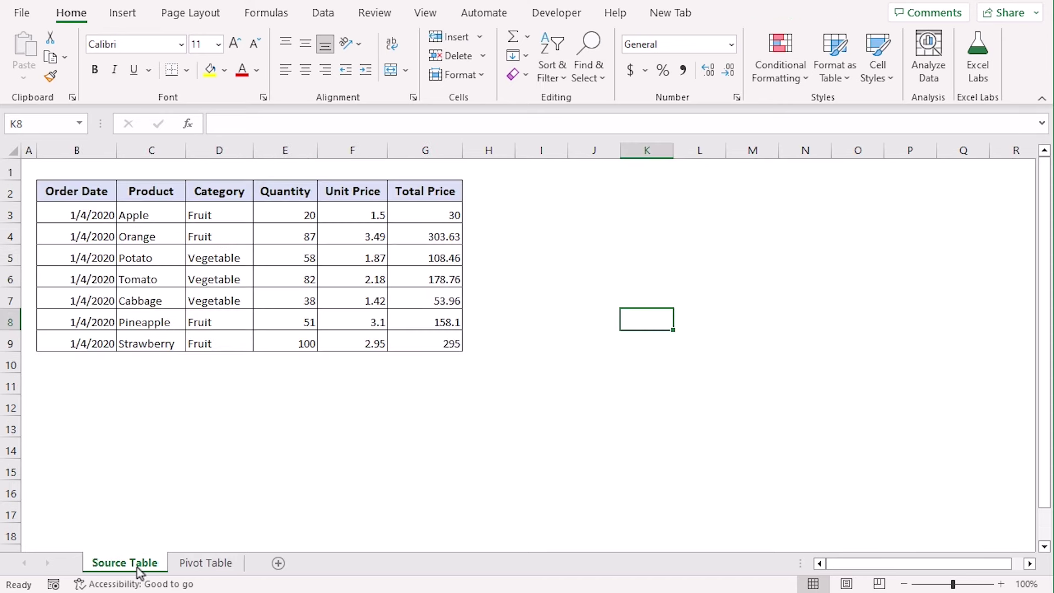
pyautogui.click(268, 216)
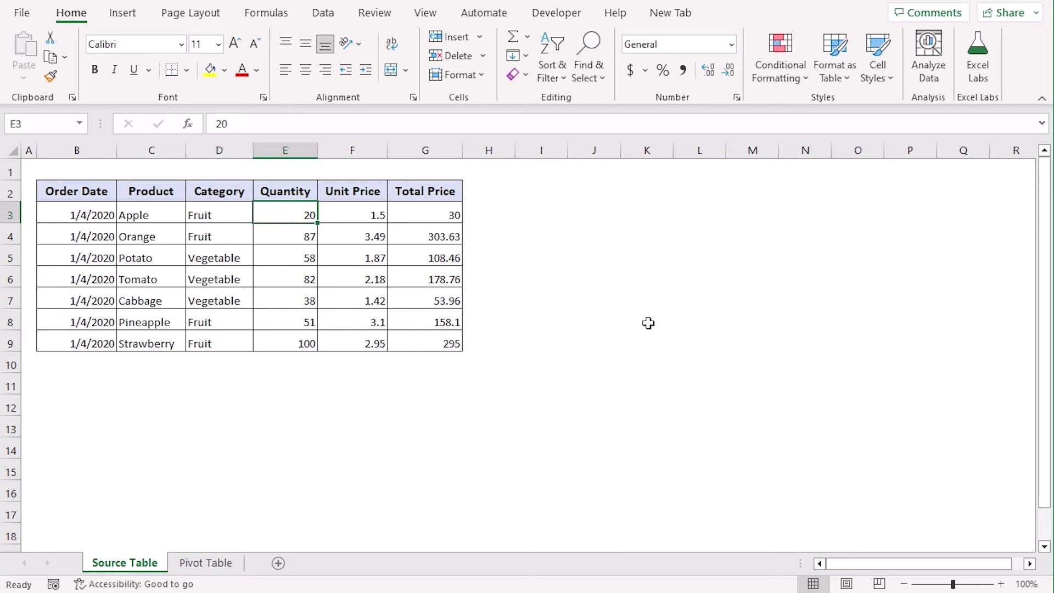
pyautogui.write('6')
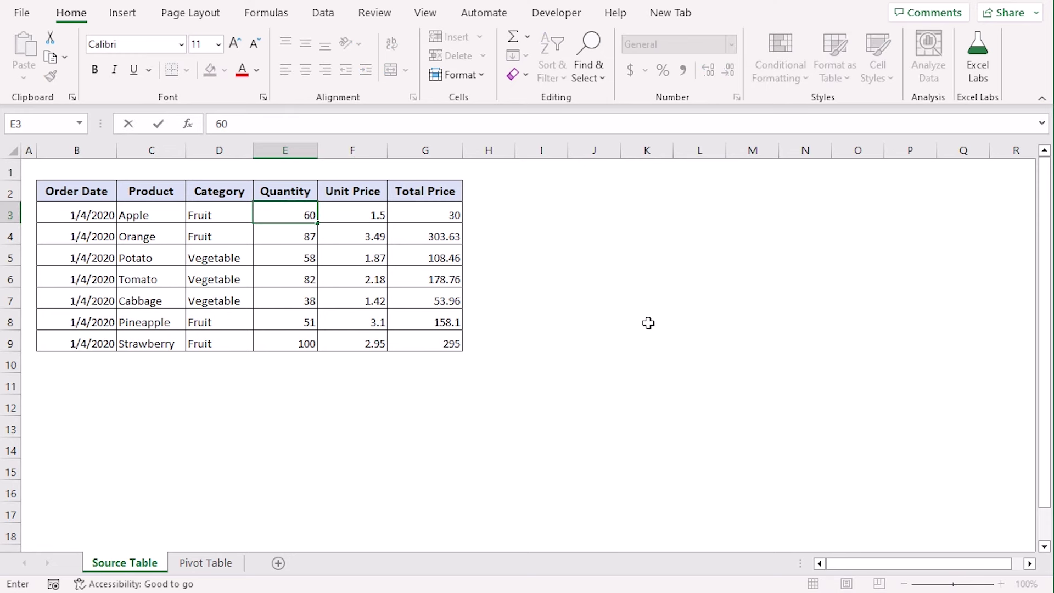
pyautogui.press('Return')
# Step: Refresh the pivot table on the Pivot Table sheet so Apple's total reflects the new quantity
pyautogui.click(206, 563)
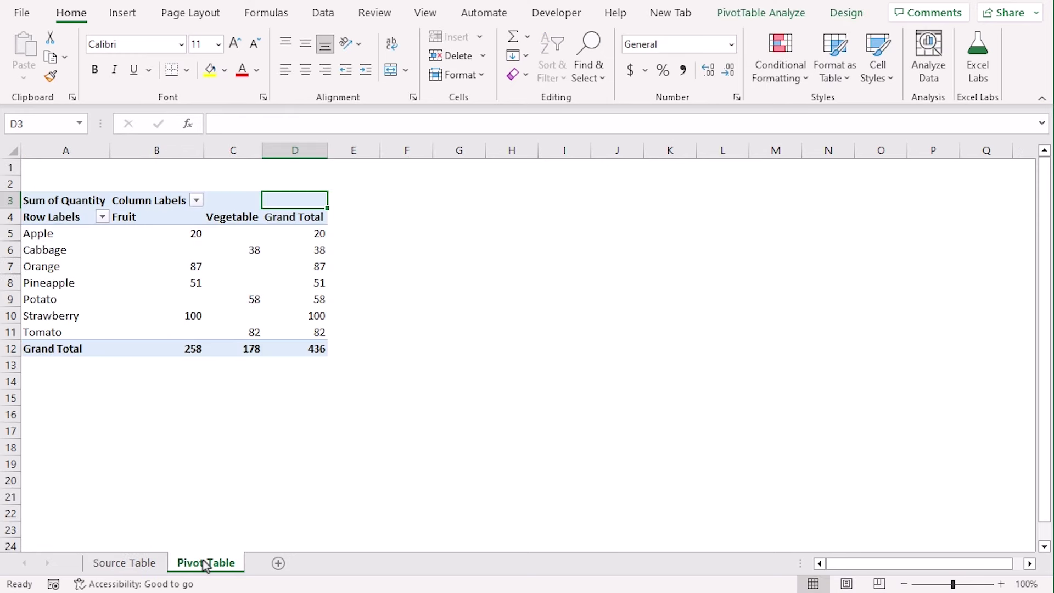
pyautogui.click(176, 234)
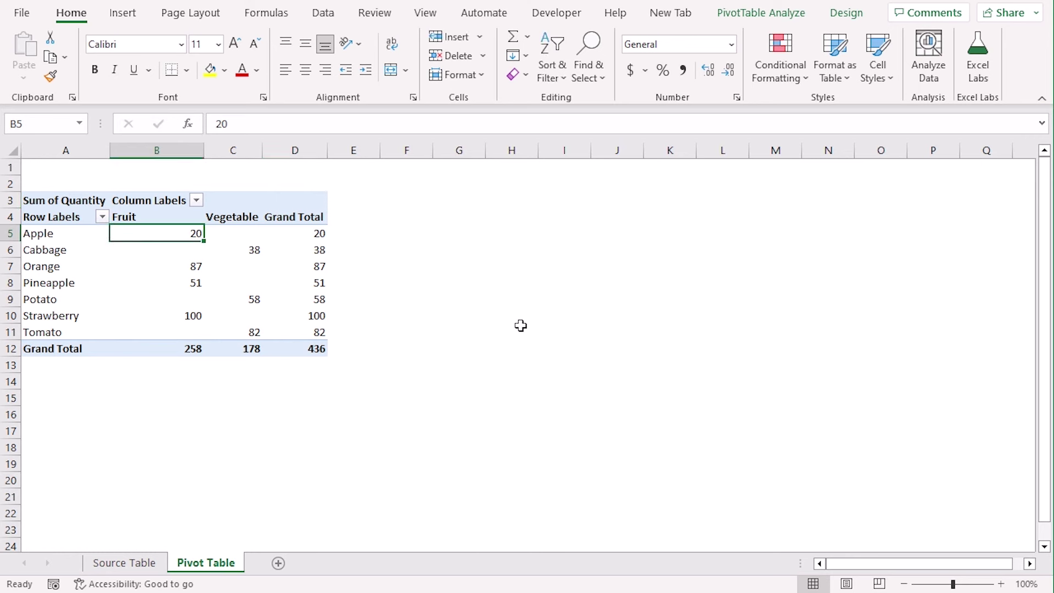
pyautogui.rightClick(244, 201)
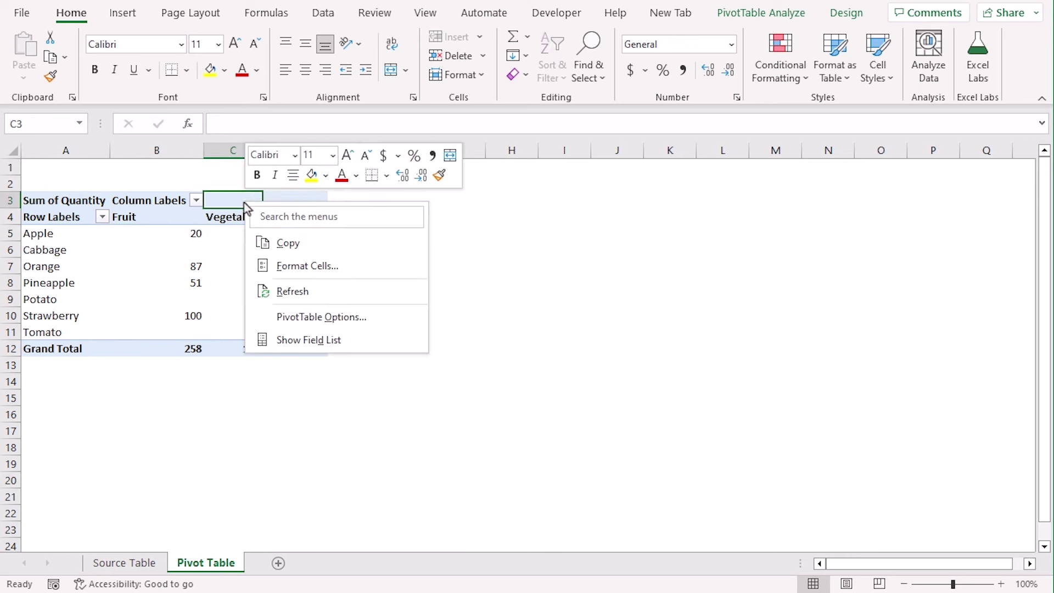
pyautogui.click(285, 293)
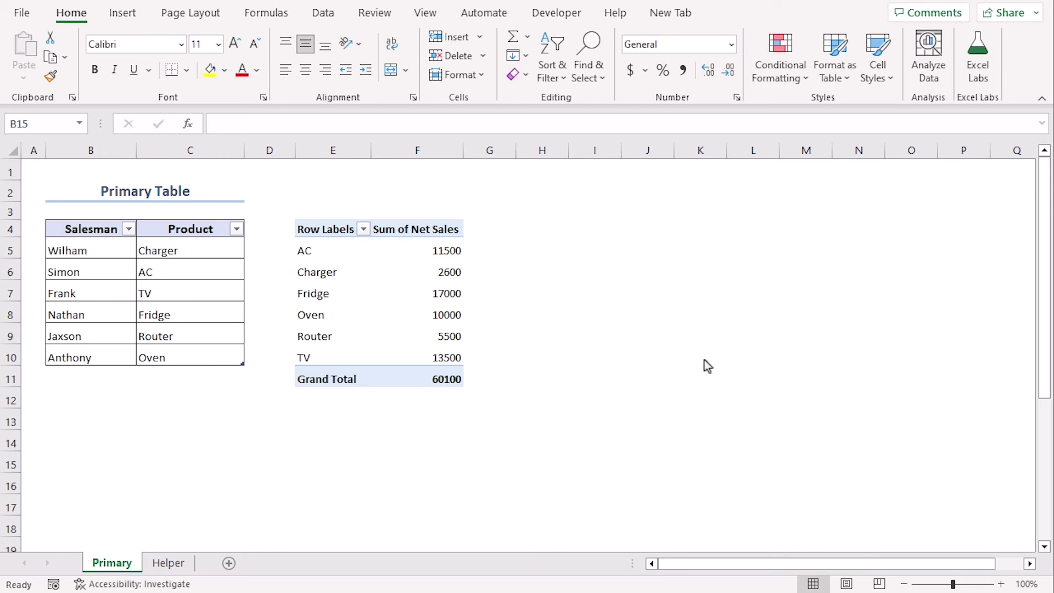
pyautogui.click(171, 561)
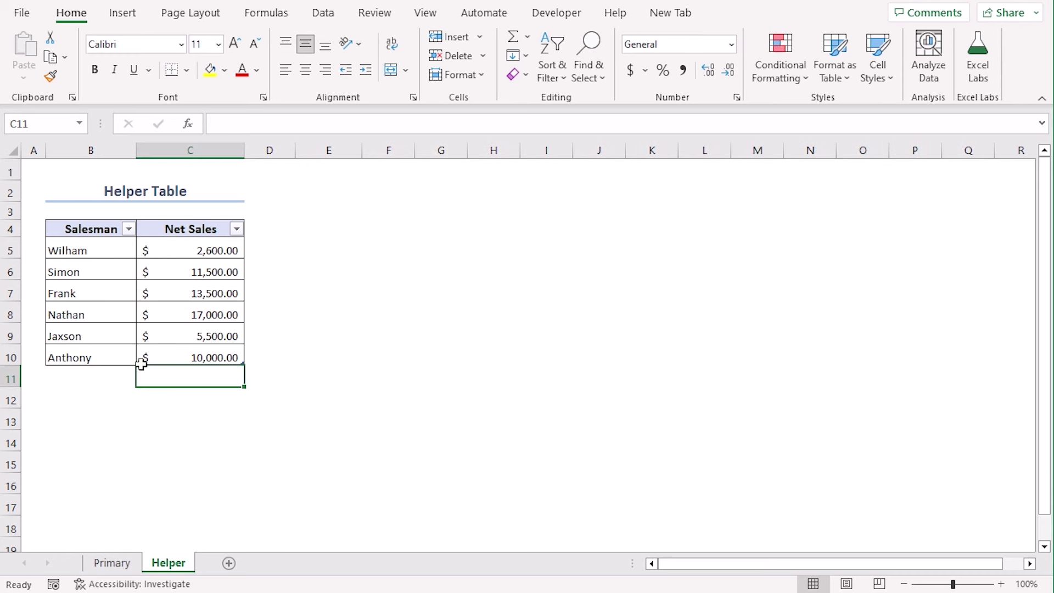
pyautogui.click(121, 570)
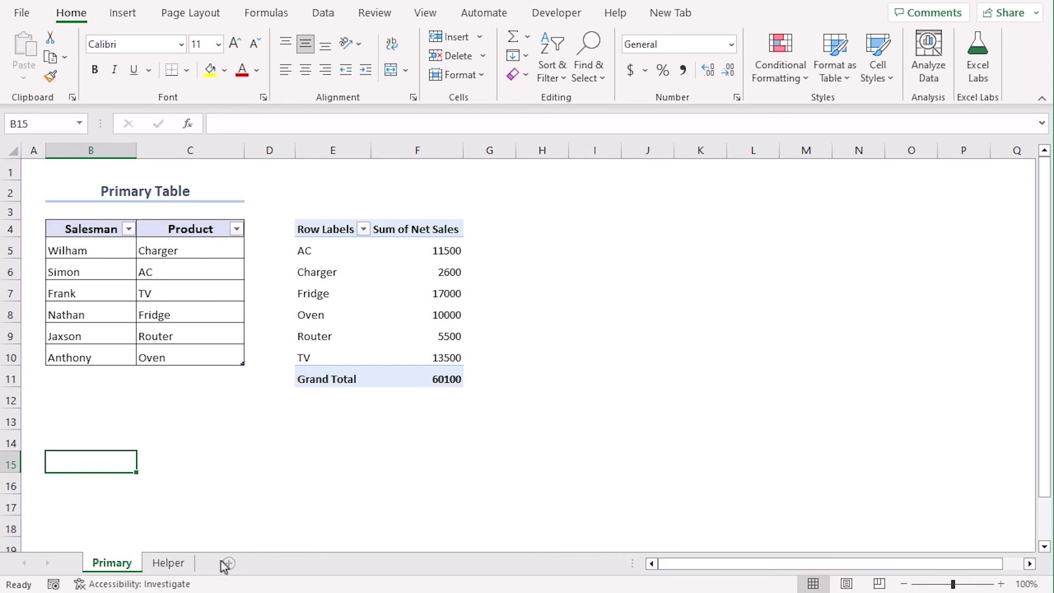
pyautogui.click(175, 565)
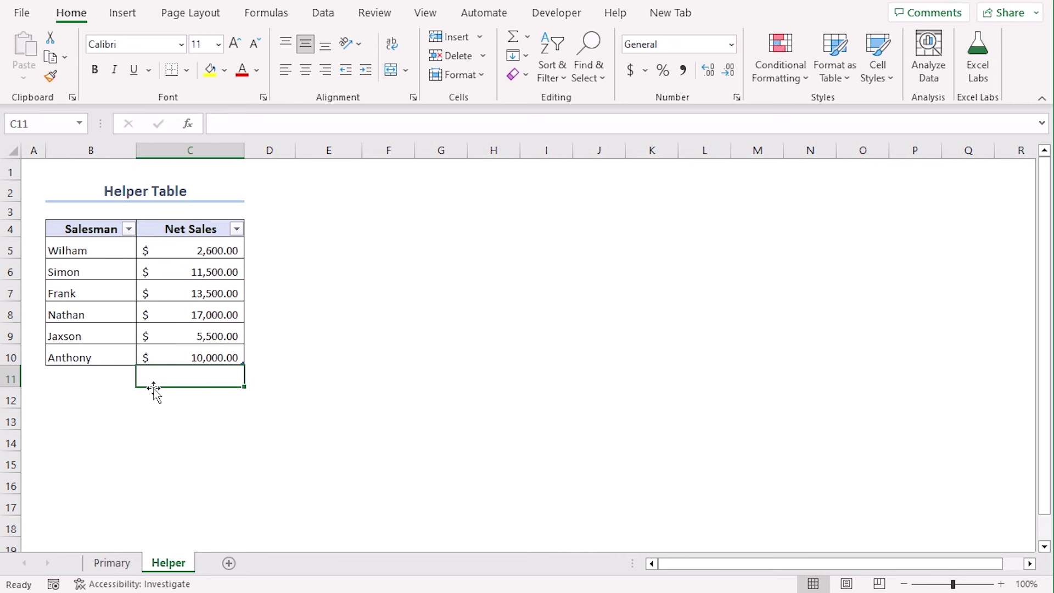
pyautogui.hotkey('ctrl', 'pageup')
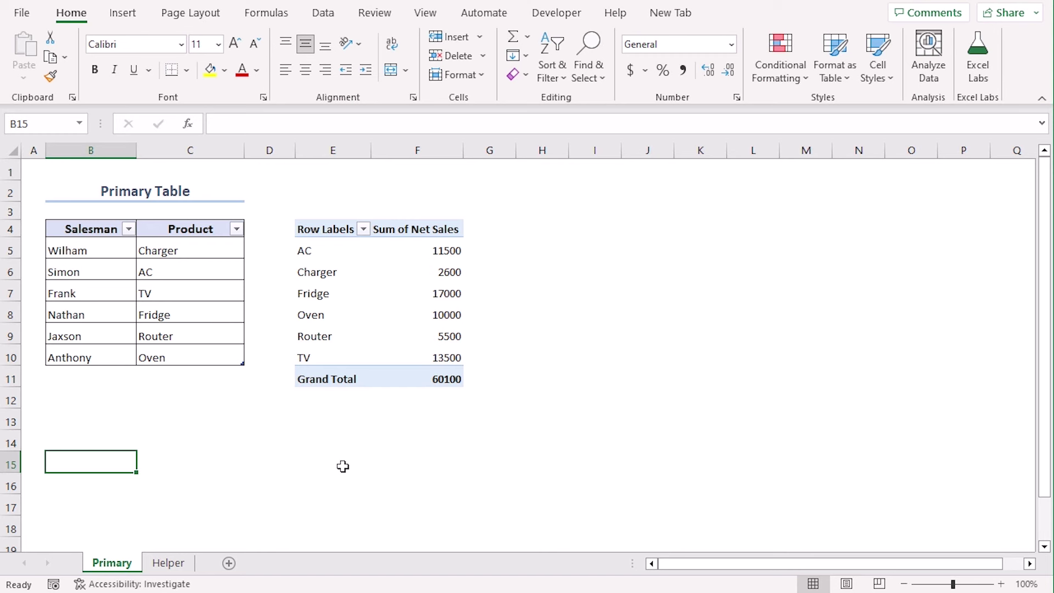
pyautogui.click(543, 291)
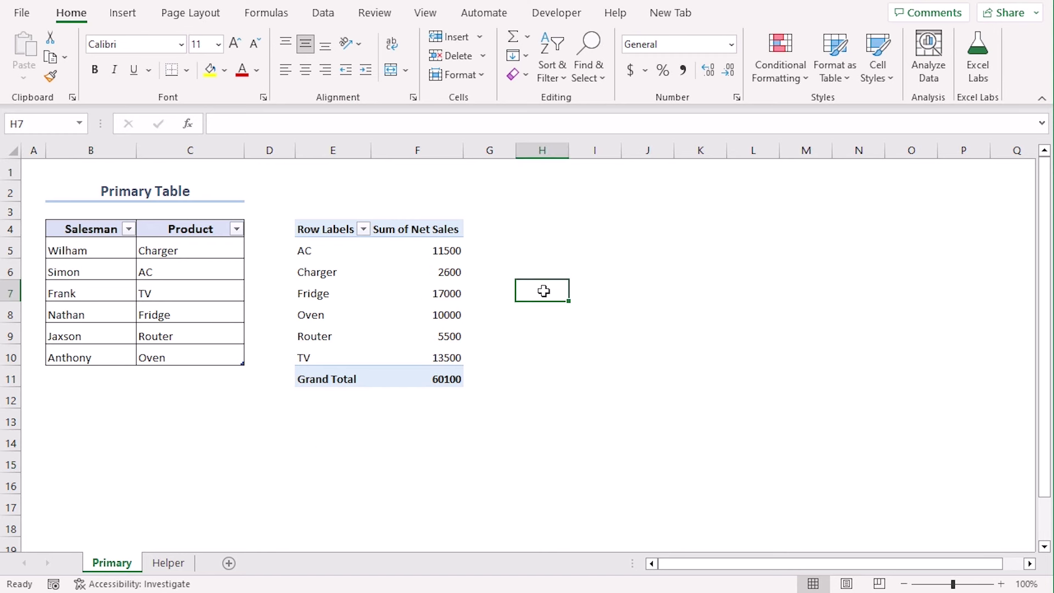